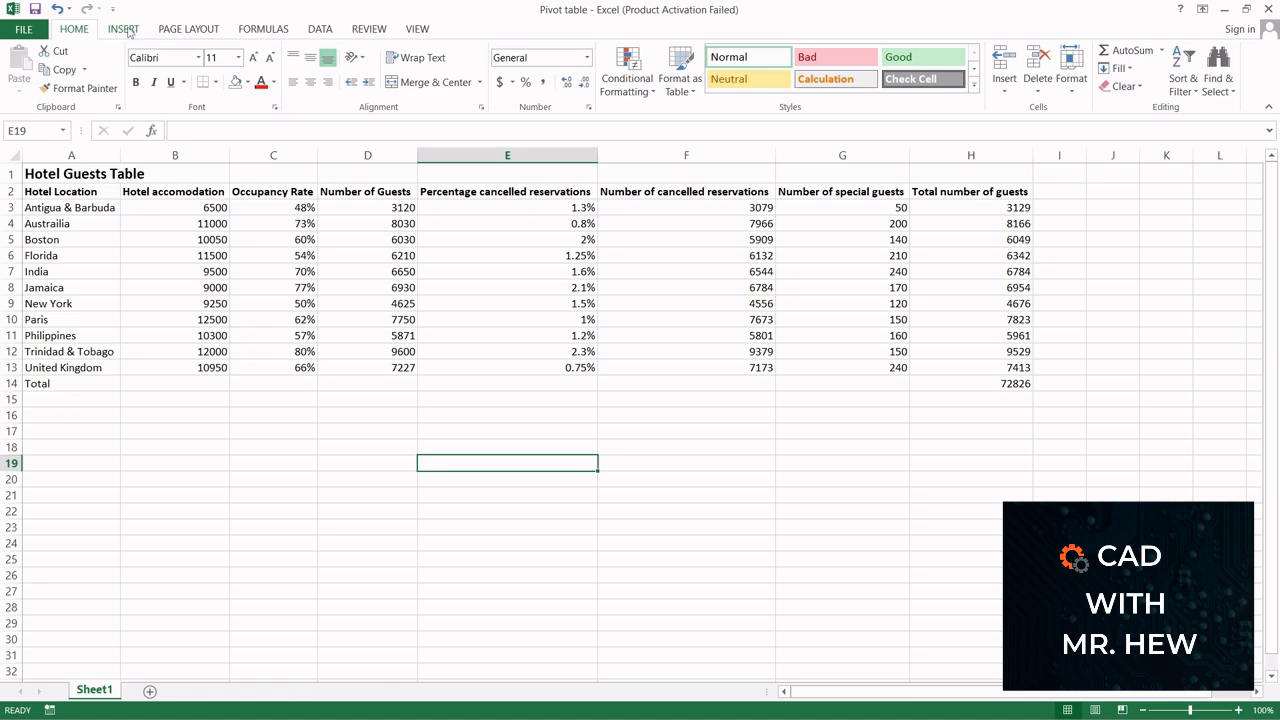
Step: Create a PivotTable on a new worksheet from the hotel guests range A2:H13 of Sheet1
left_click(124, 29)
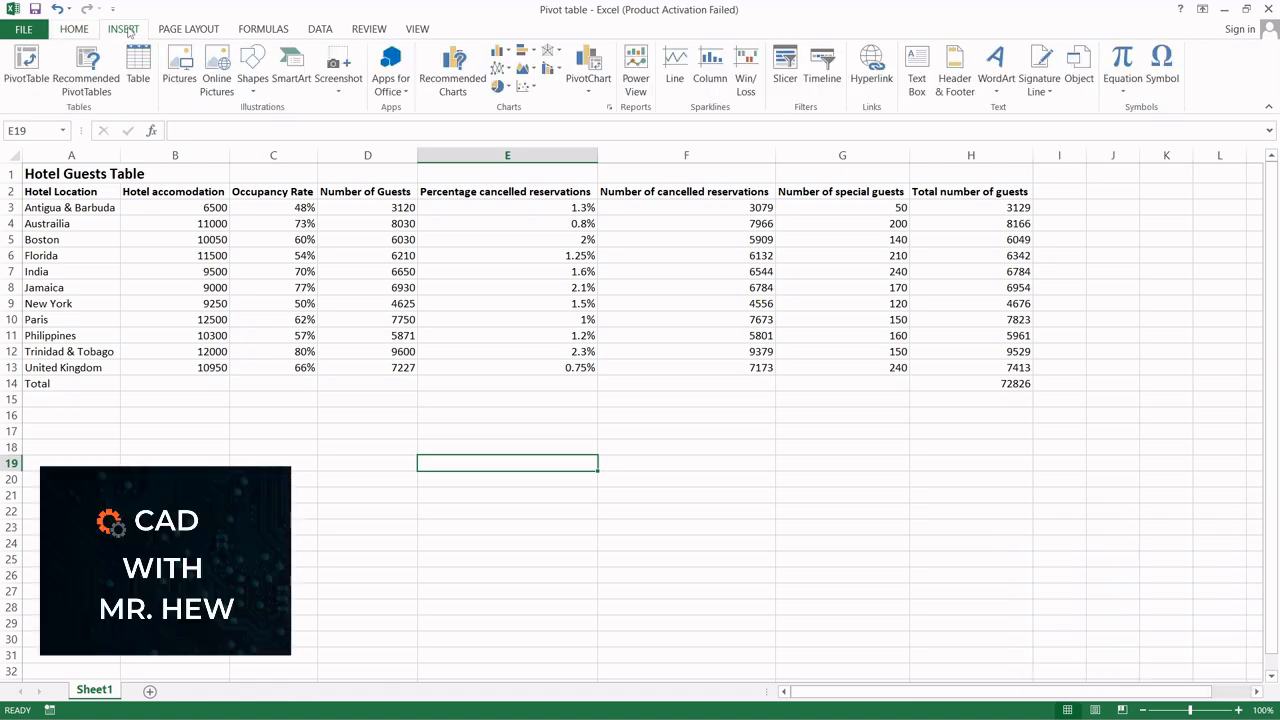
left_click(27, 66)
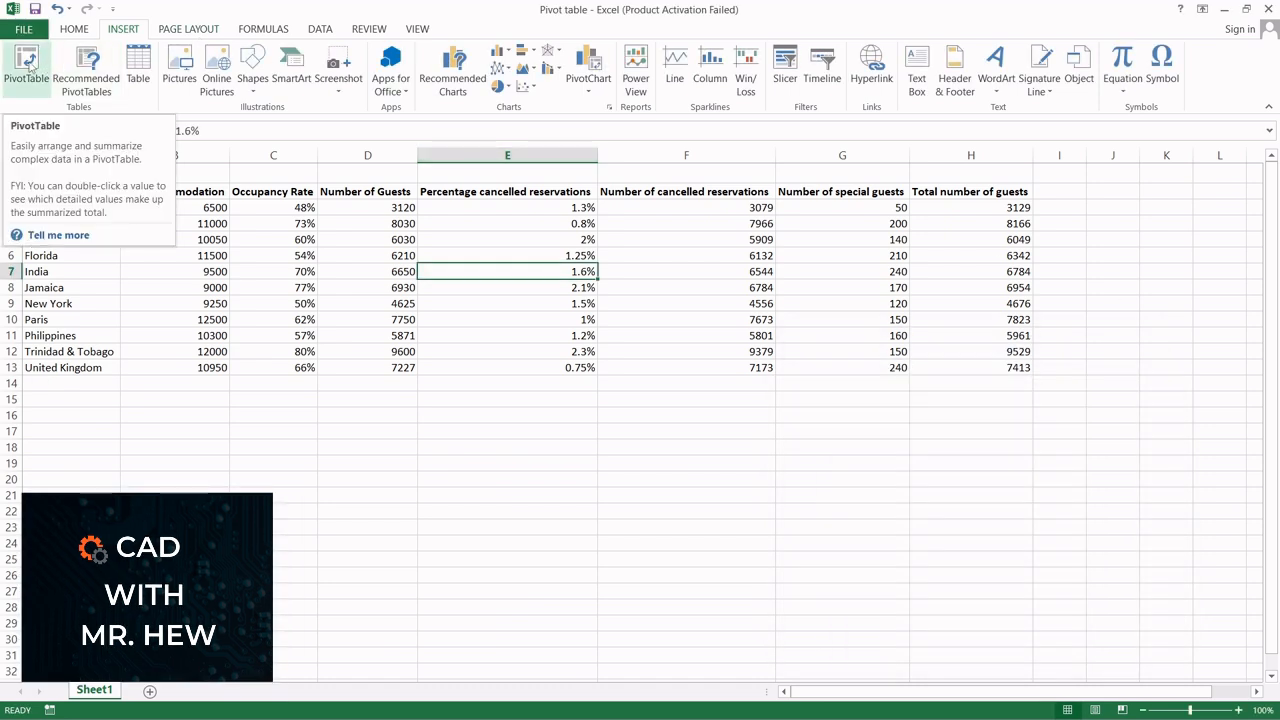
left_click(27, 66)
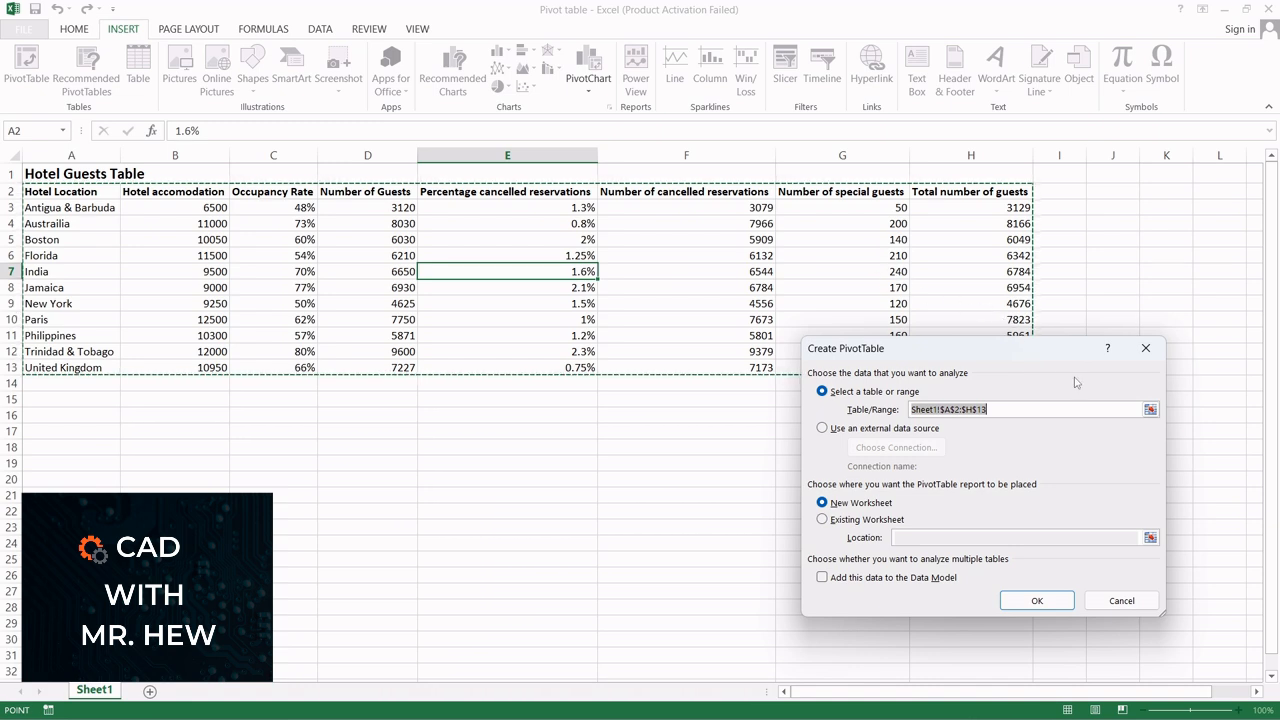
left_click(1150, 409)
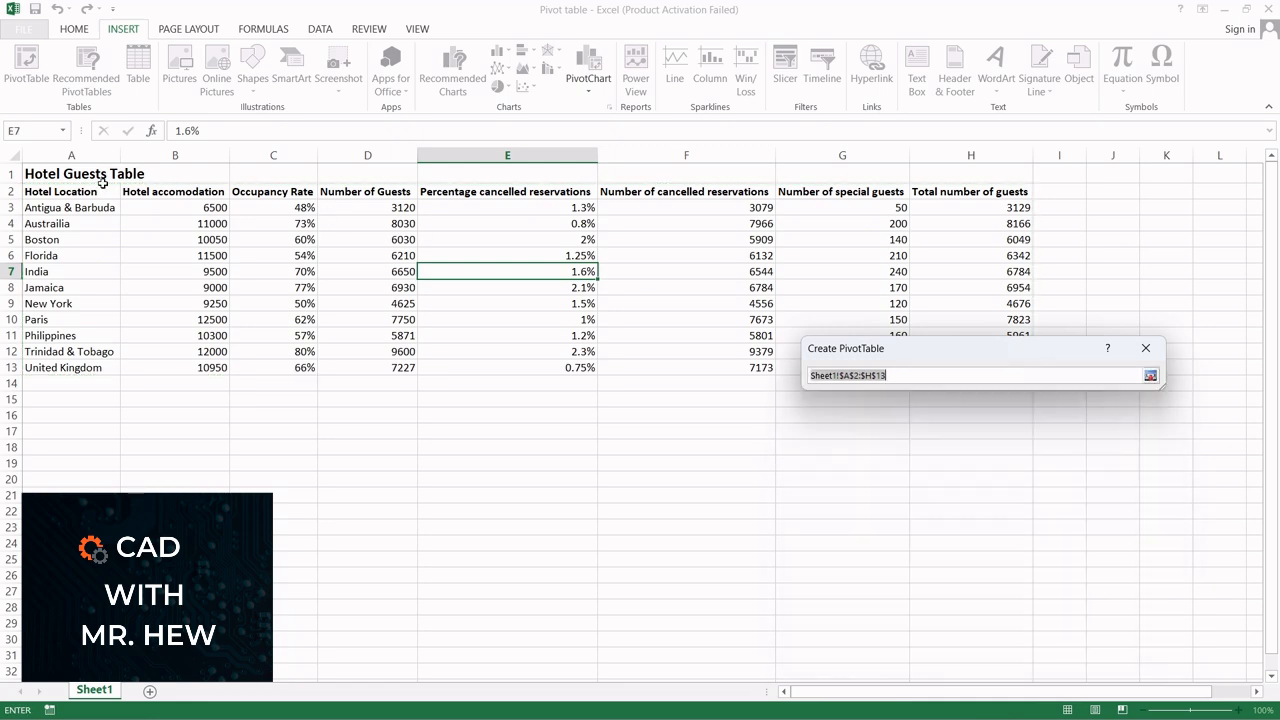
left_click_drag(75, 190, 949, 374)
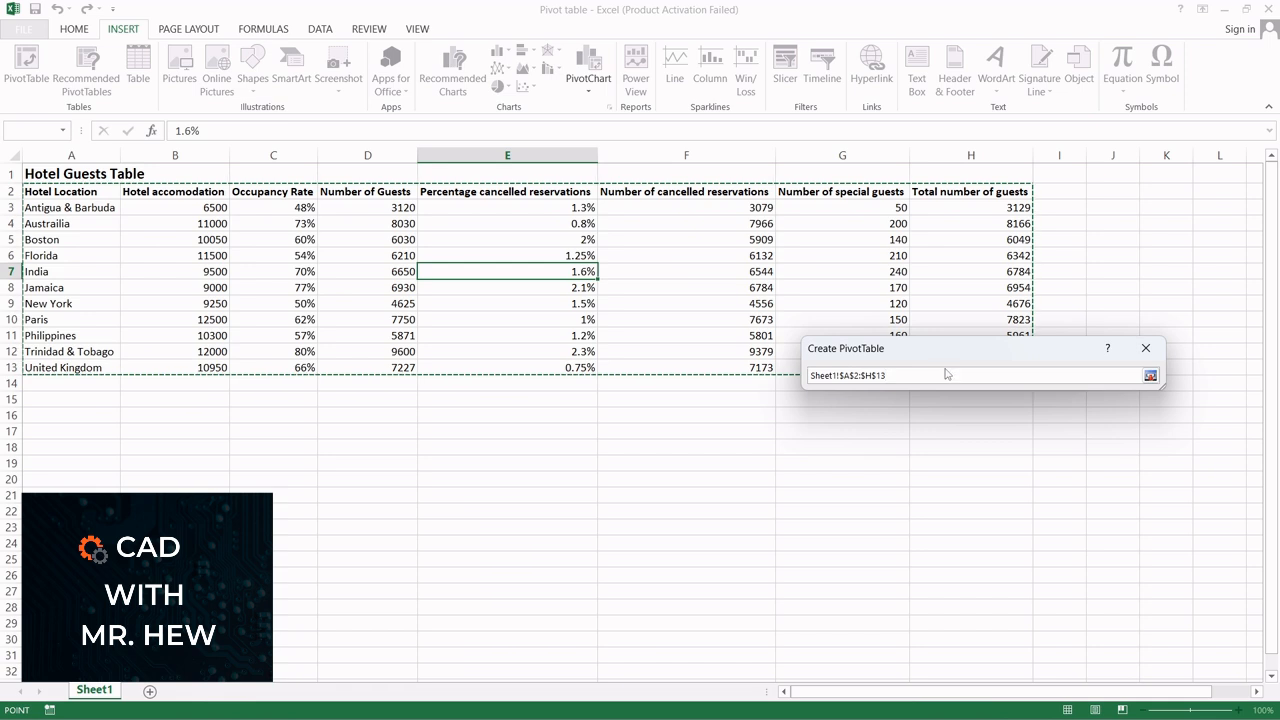
left_click(1150, 376)
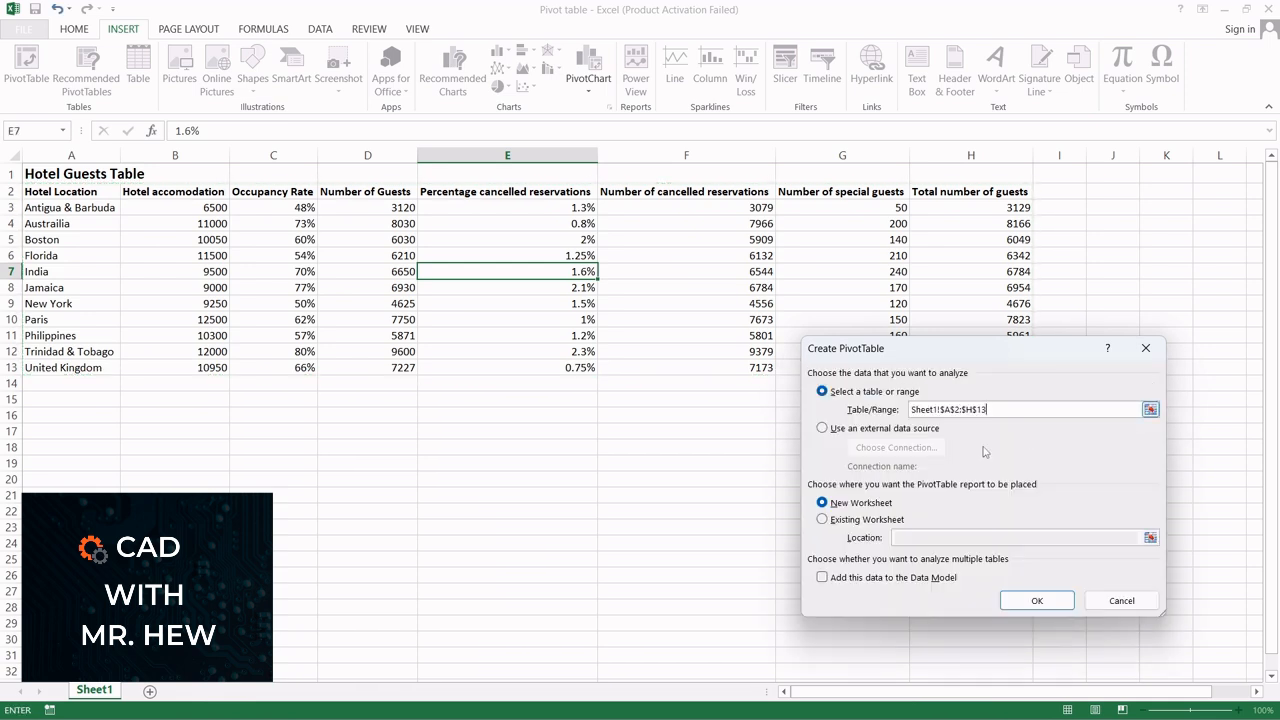
left_click(821, 520)
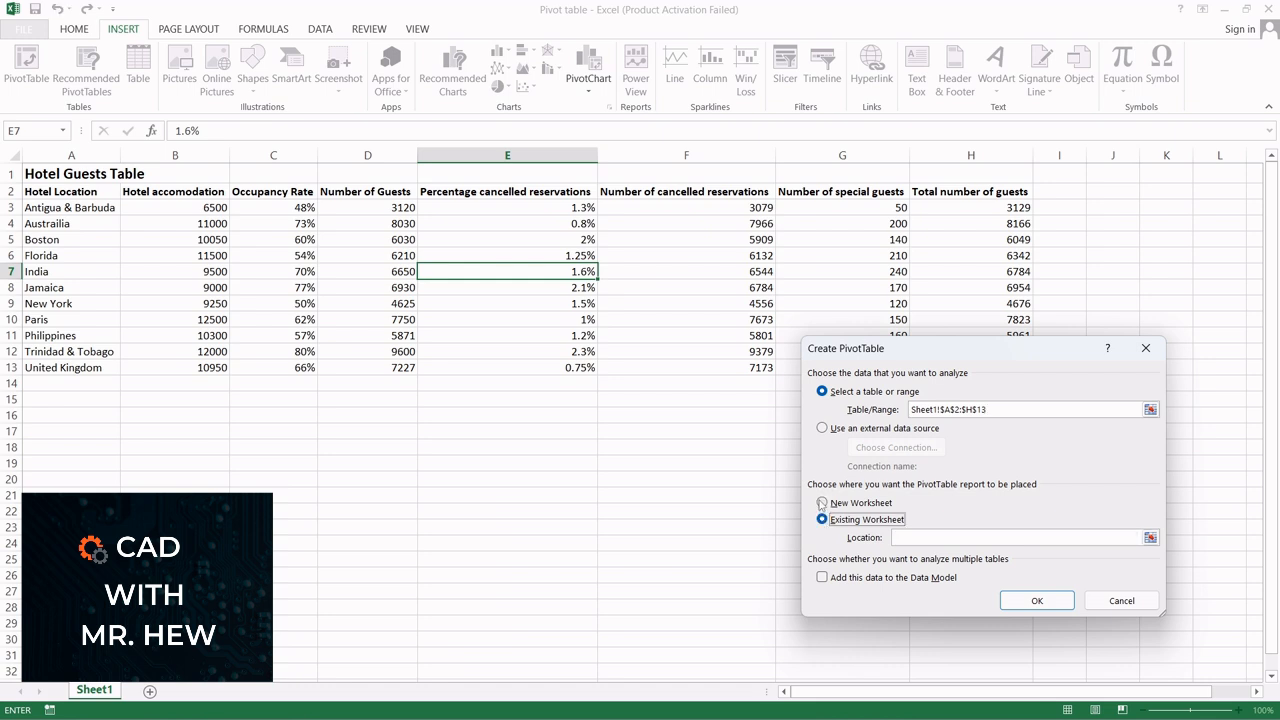
left_click(822, 503)
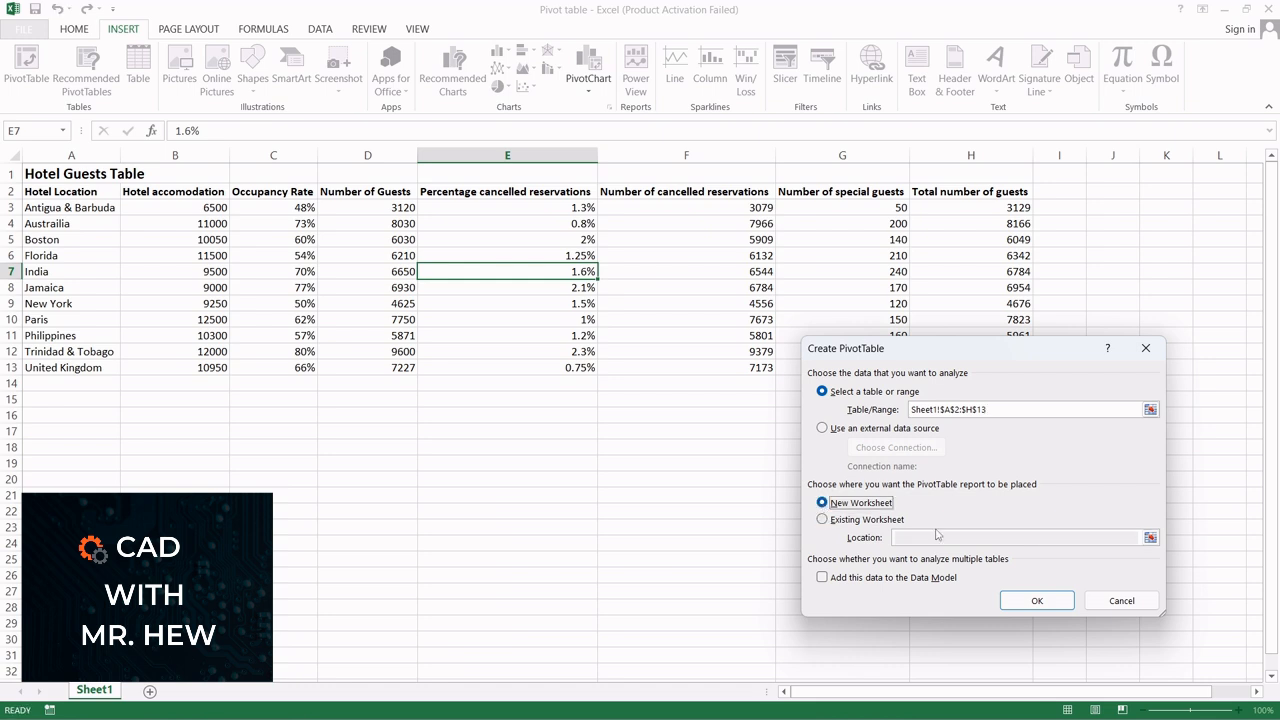
left_click(1037, 601)
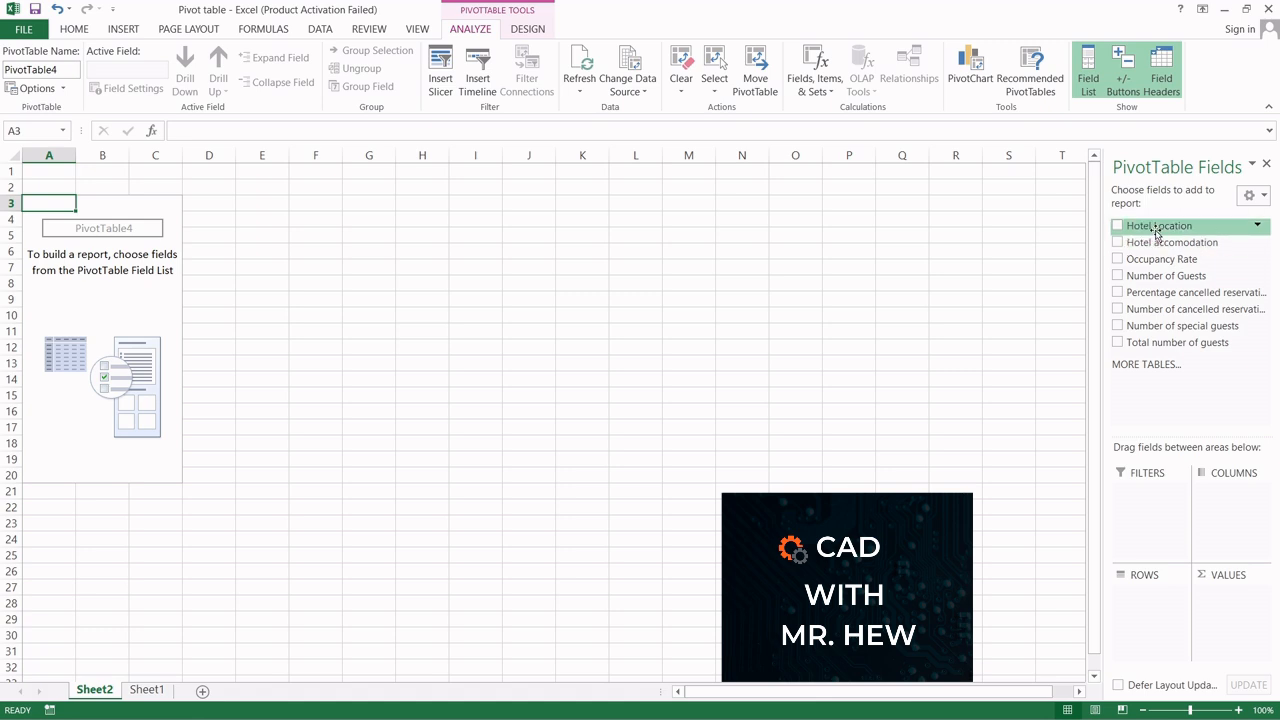
Step: Examine how the hotel table's columns on Sheet1 correspond to the PivotTable field list on Sheet2
left_click(147, 690)
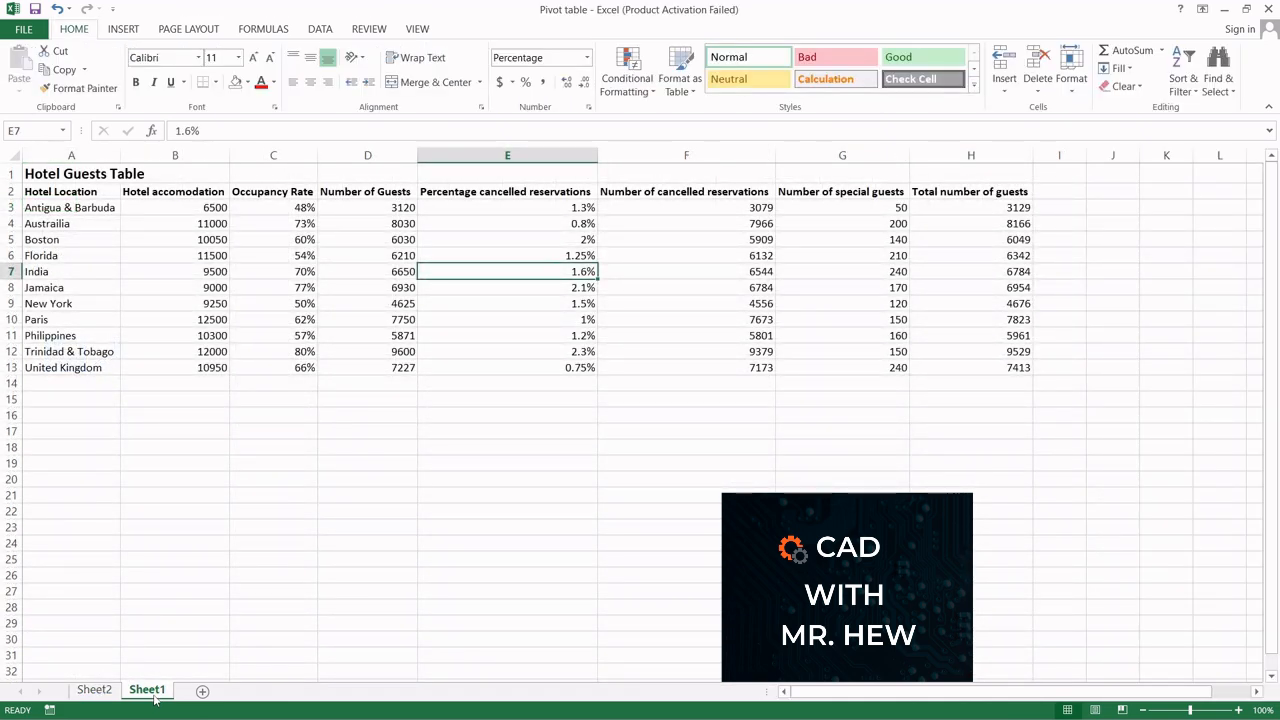
left_click(92, 692)
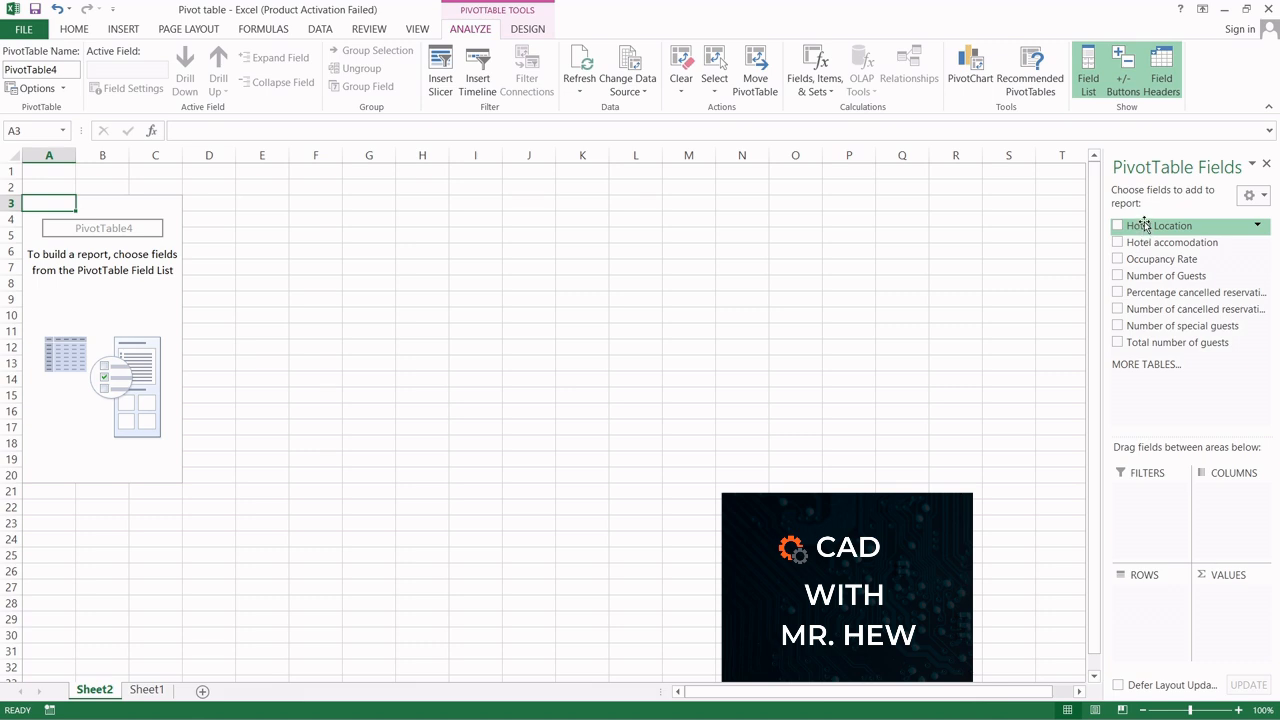
mouse_move(1145, 225)
left_mouse_down()
mouse_move(1140, 377)
mouse_move(1148, 231)
left_mouse_up()
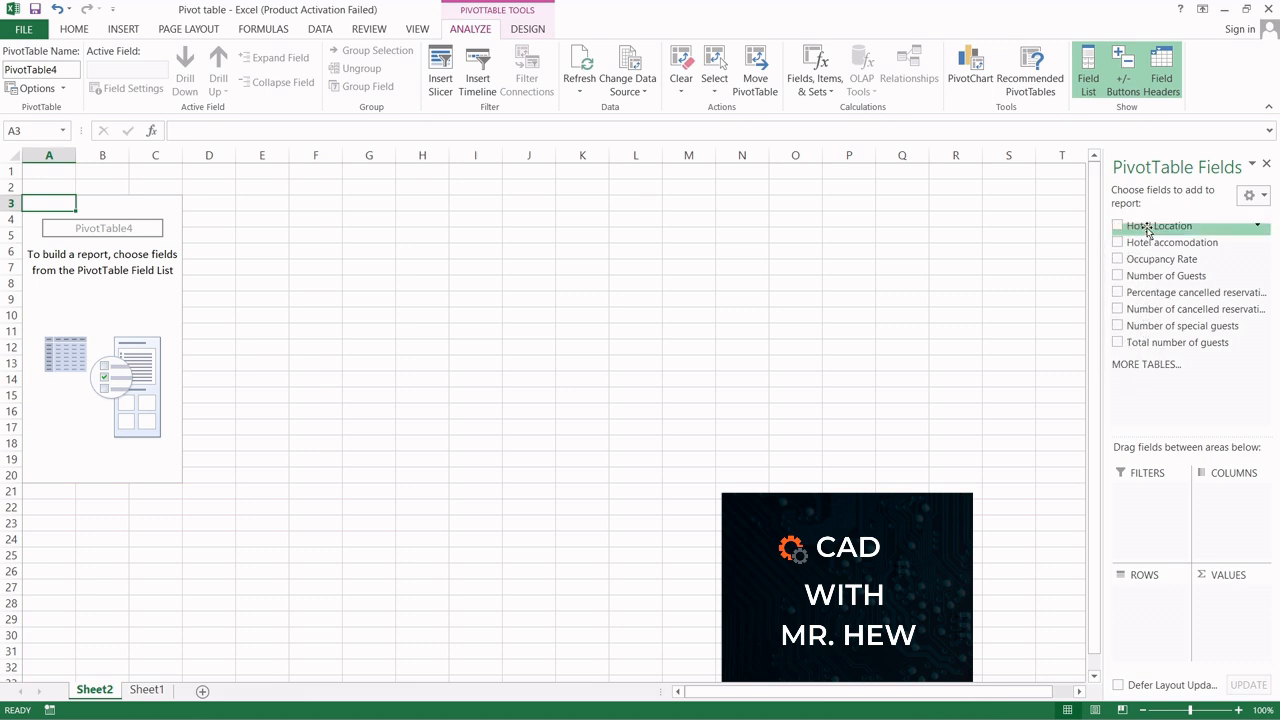
left_click(147, 690)
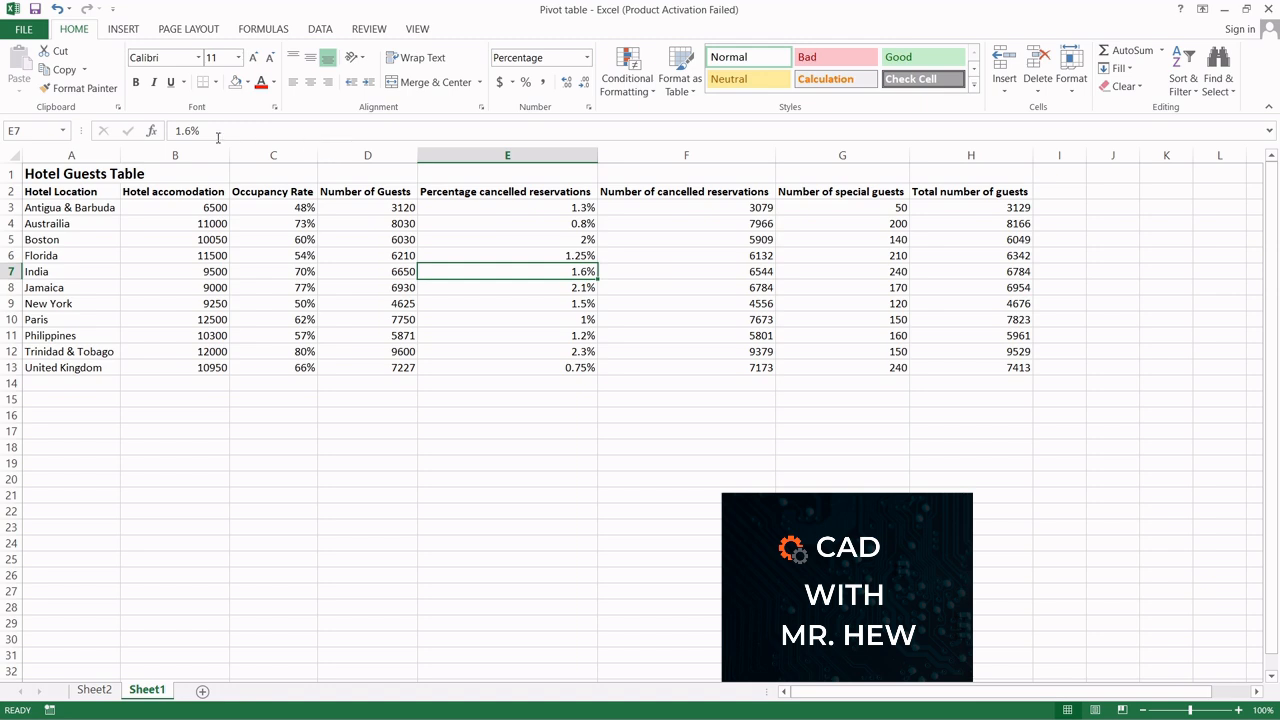
left_click(35, 190)
left_click_drag(35, 190, 35, 367)
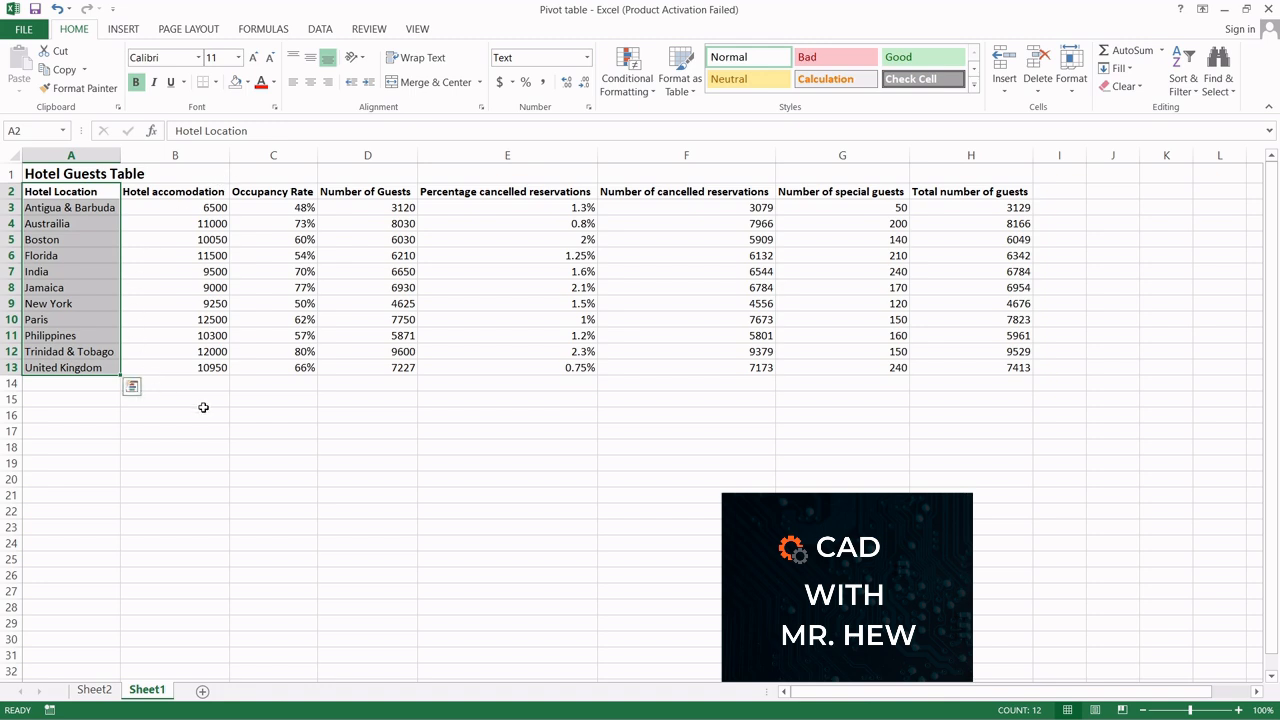
left_click(177, 191)
left_click_drag(177, 191, 187, 364)
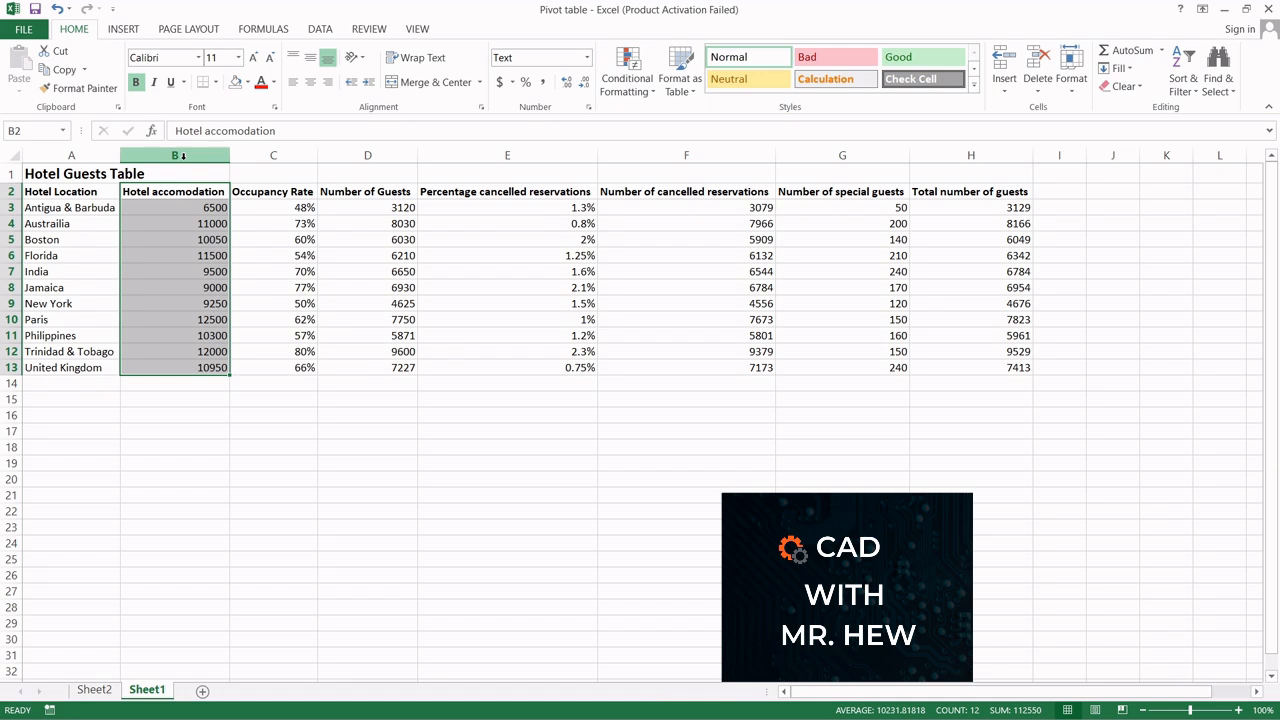
left_click(71, 155)
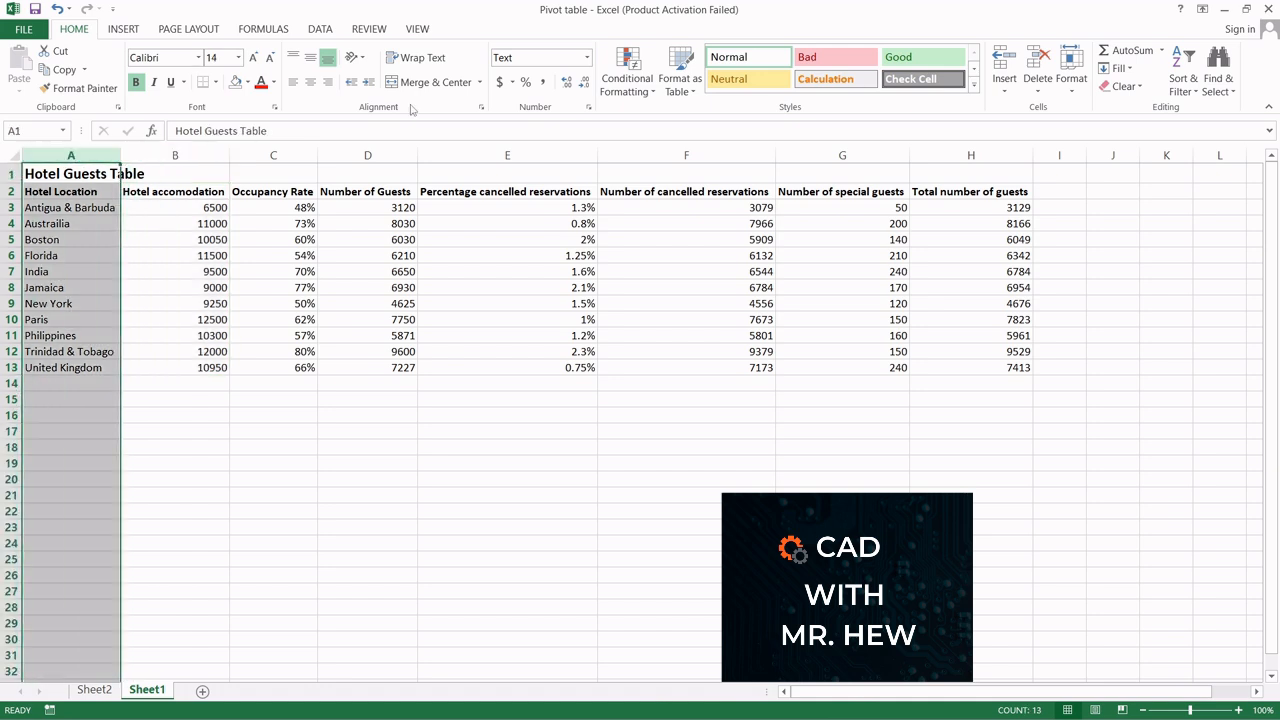
left_click(522, 153)
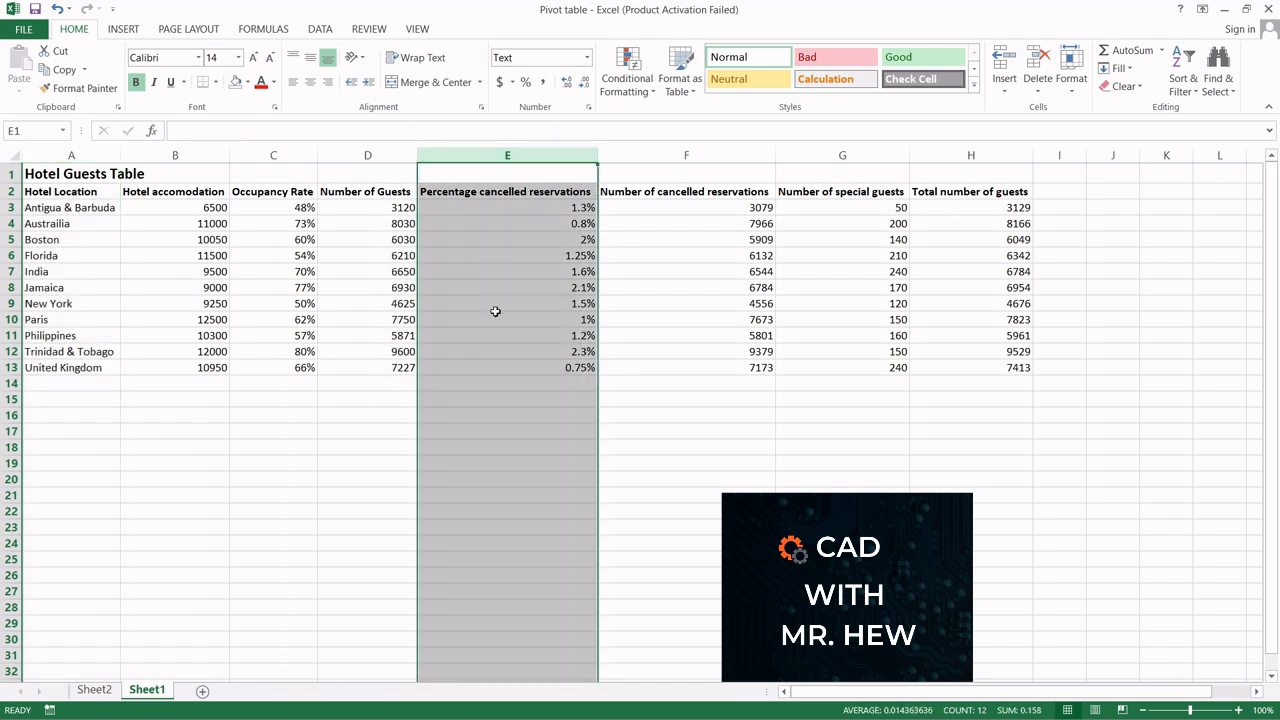
left_click(95, 690)
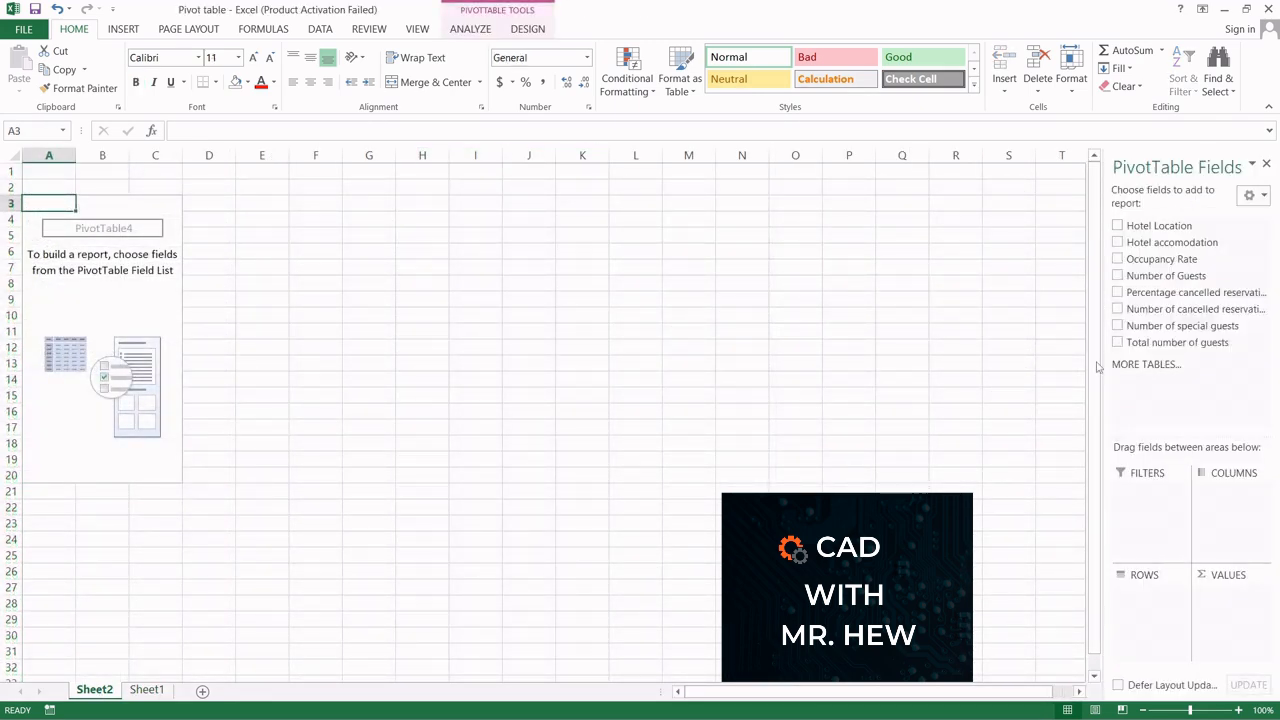
Step: Build the PivotTable with Hotel Location as rows and Number of Guests and Percentage cancelled reservations as values
left_click_drag(1161, 229, 1148, 592)
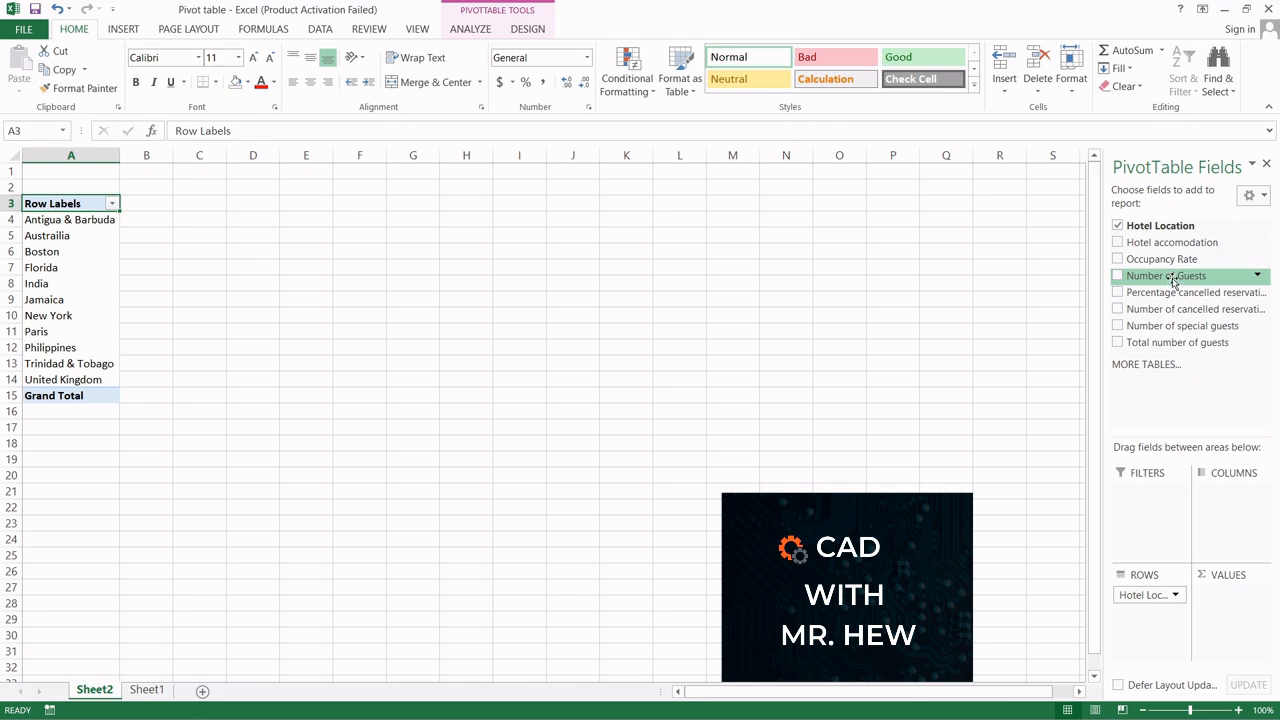
left_click_drag(1174, 281, 1235, 597)
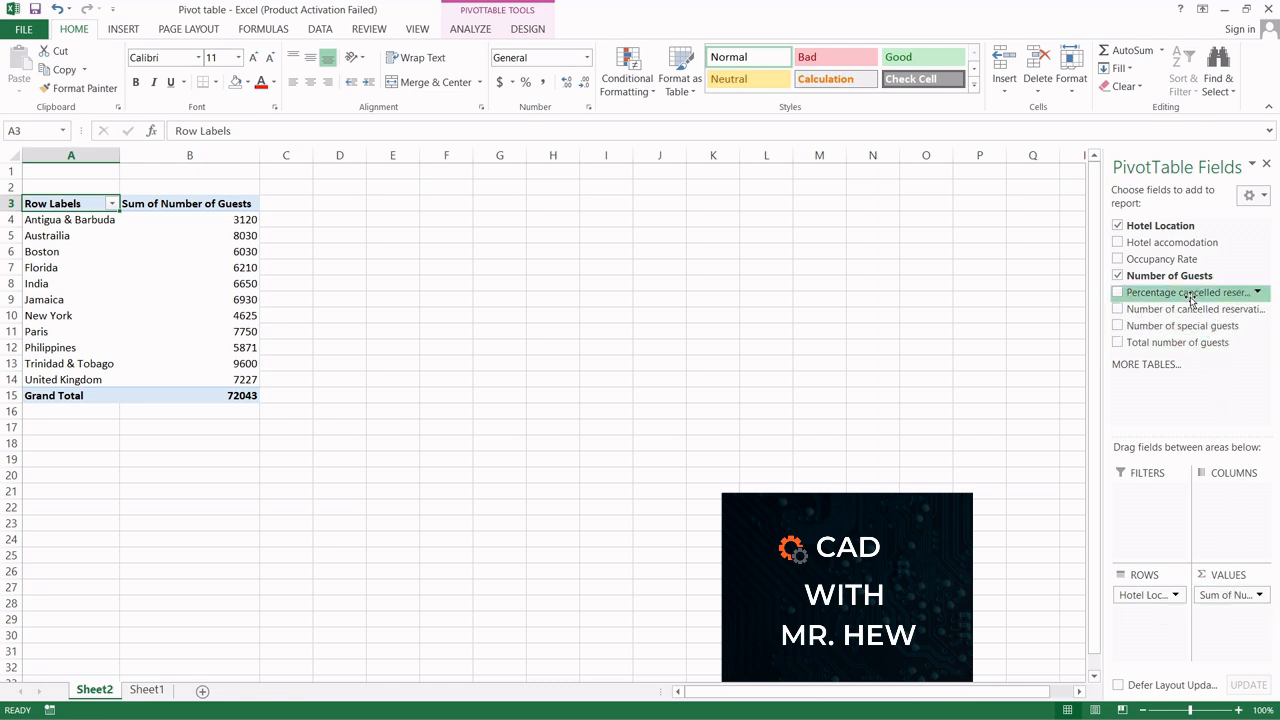
left_click_drag(1190, 298, 1265, 618)
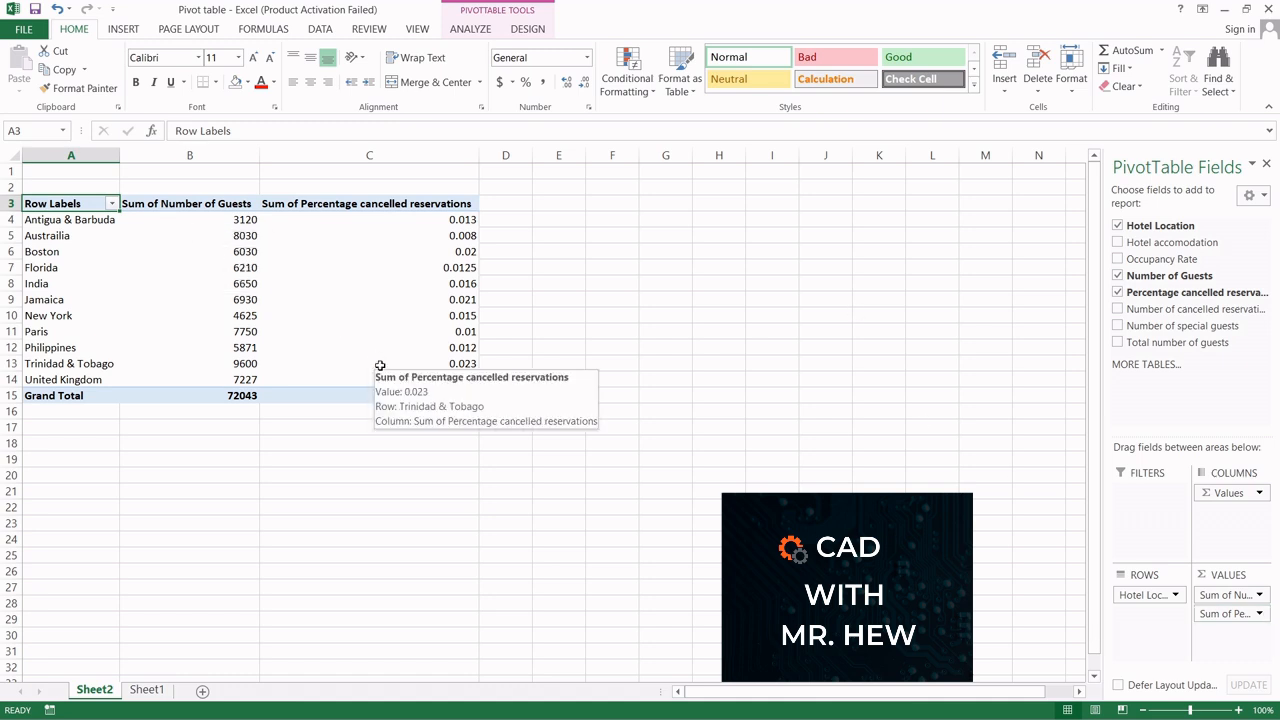
left_click(143, 691)
left_click(92, 691)
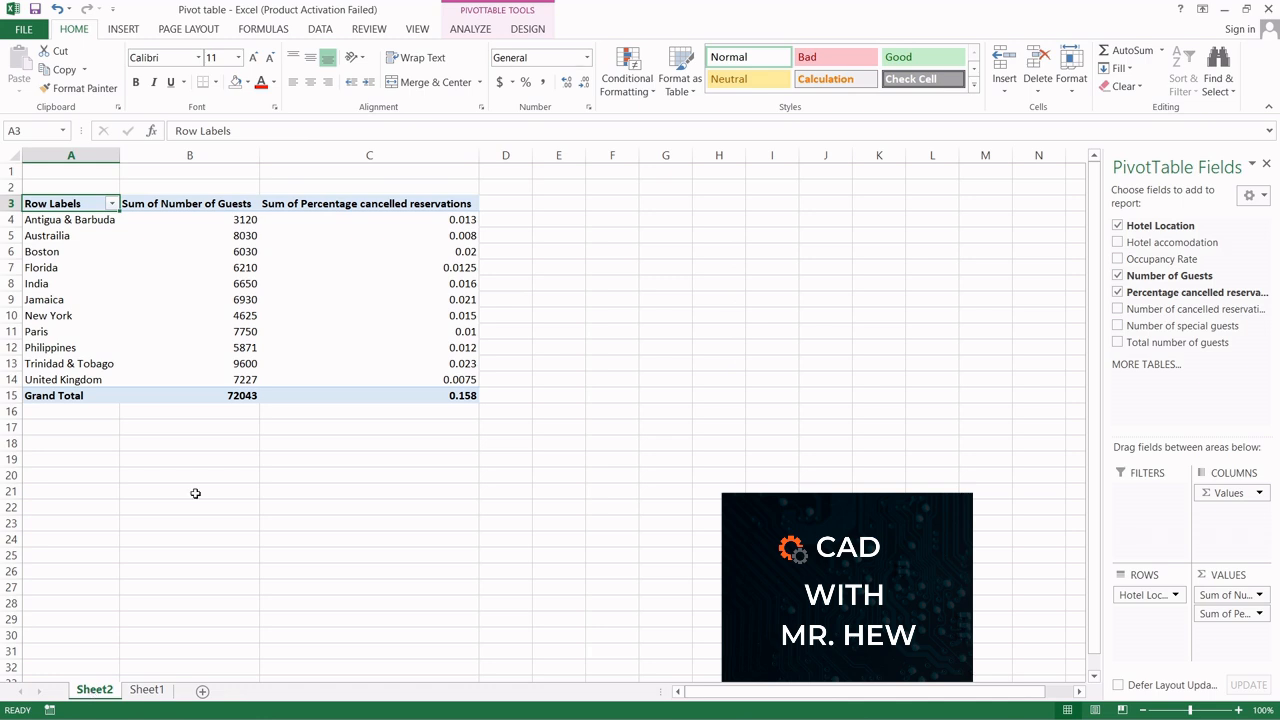
mouse_move(194, 288)
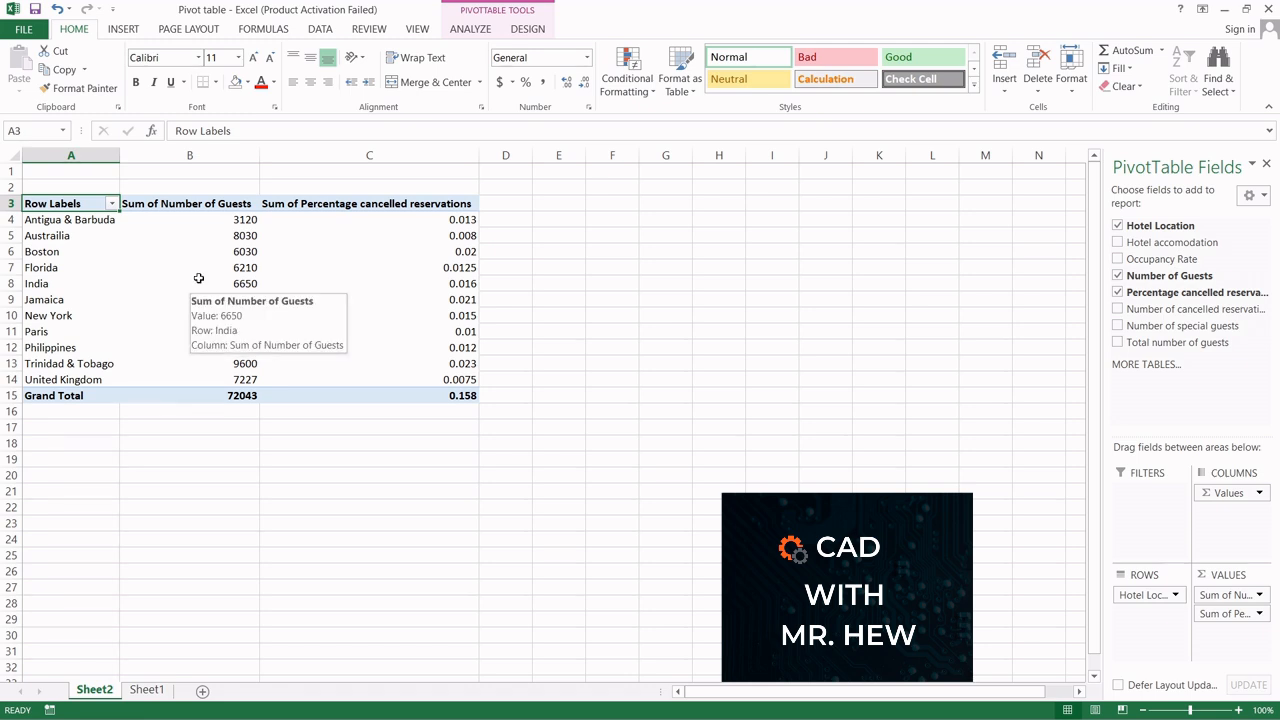
mouse_move(213, 219)
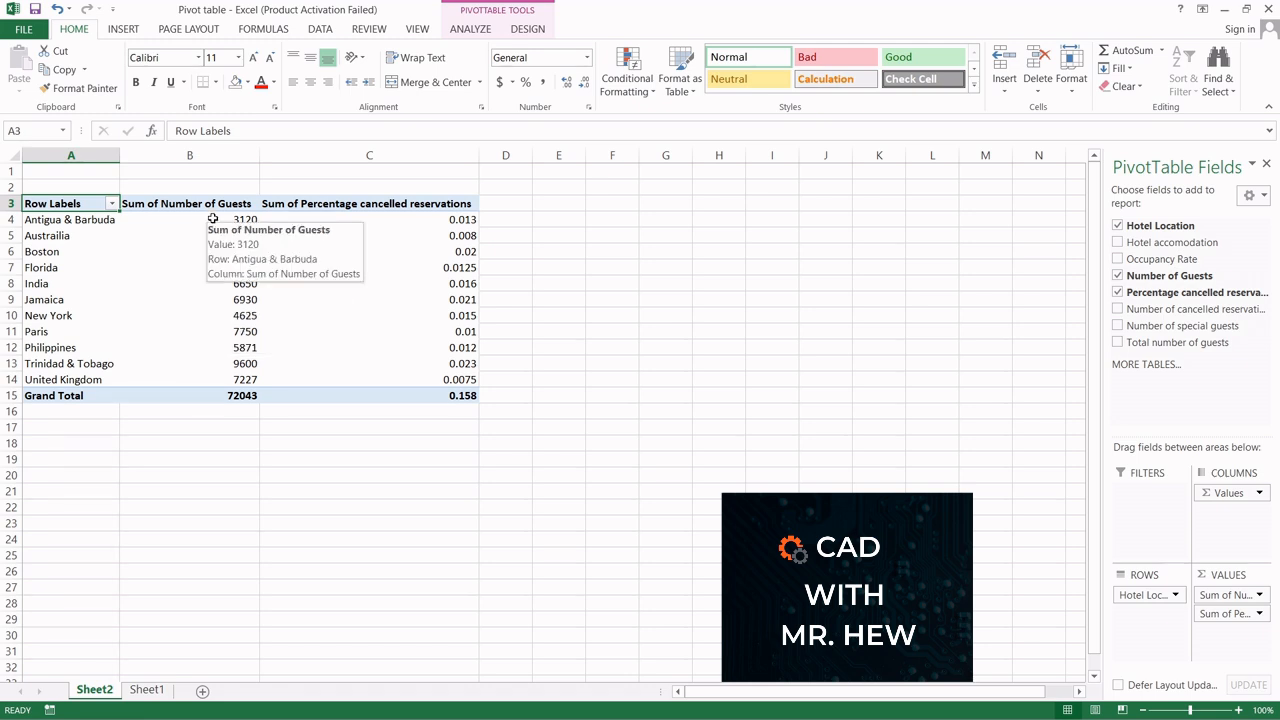
Step: Copy the whole PivotTable, A3:C15, and paste it into the Word document below the summary sentence
left_click(580, 395)
left_click_drag(473, 396, 104, 203)
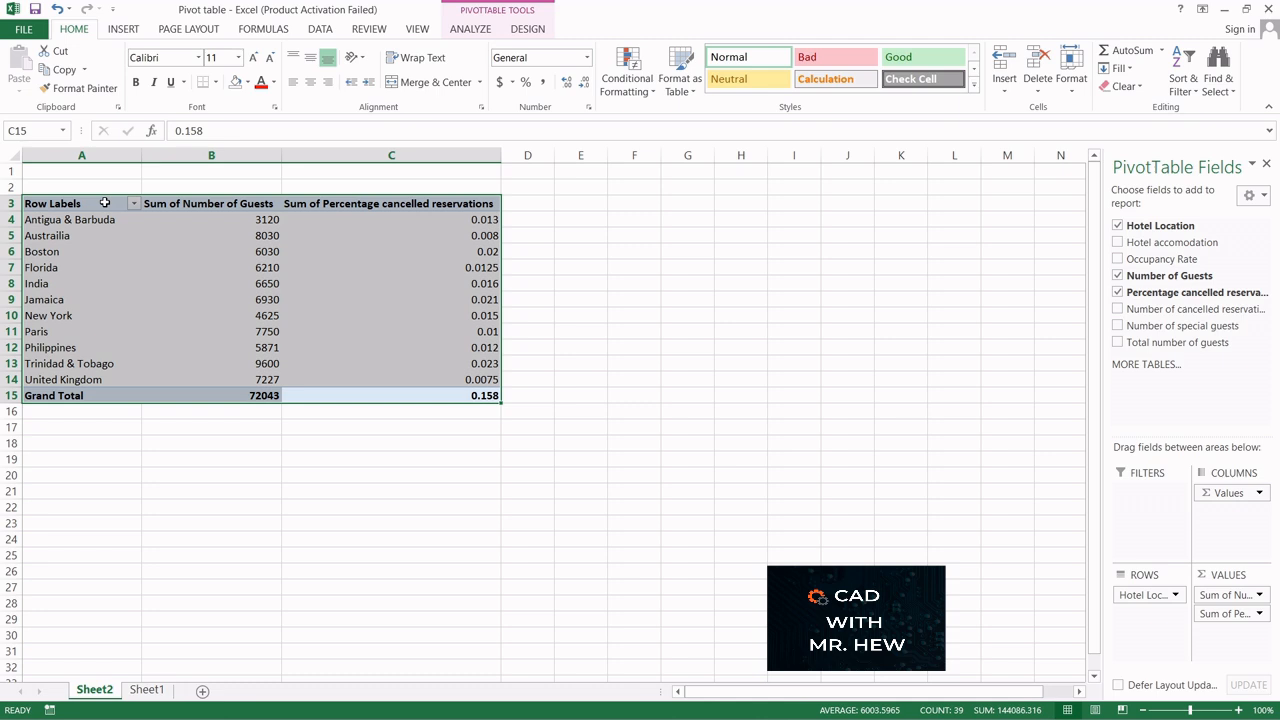
left_click(62, 70)
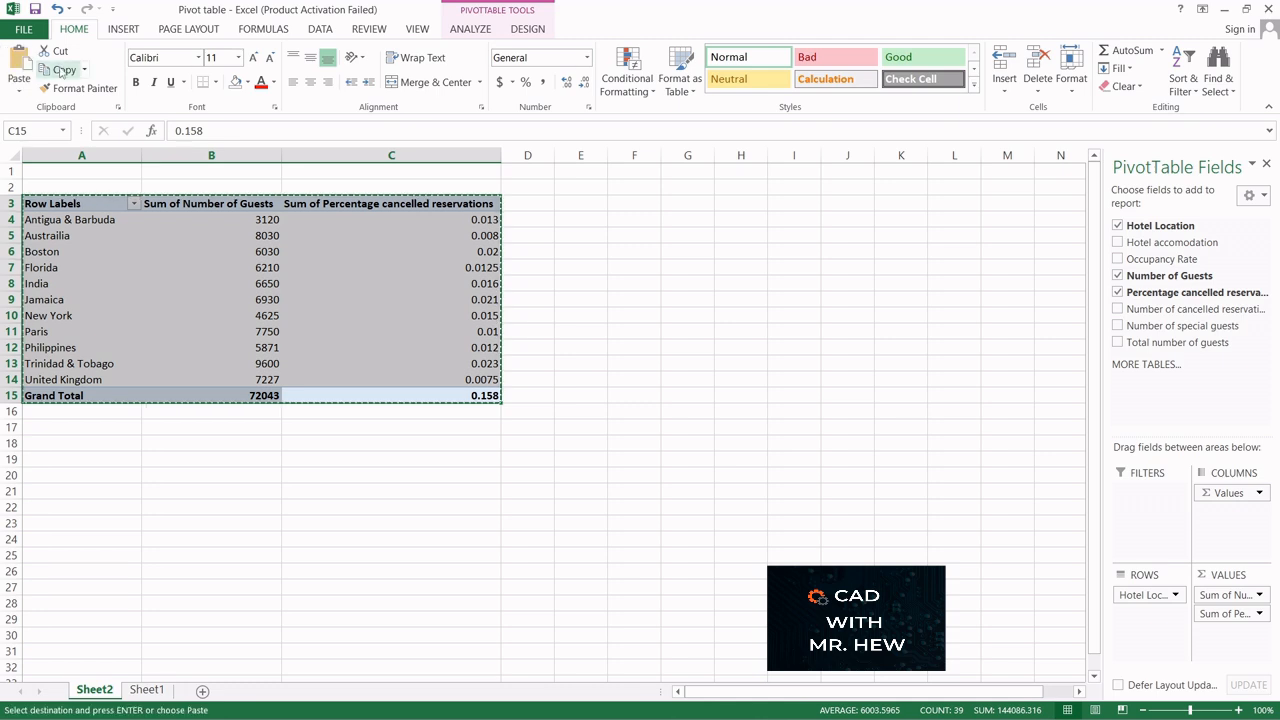
left_click(948, 715)
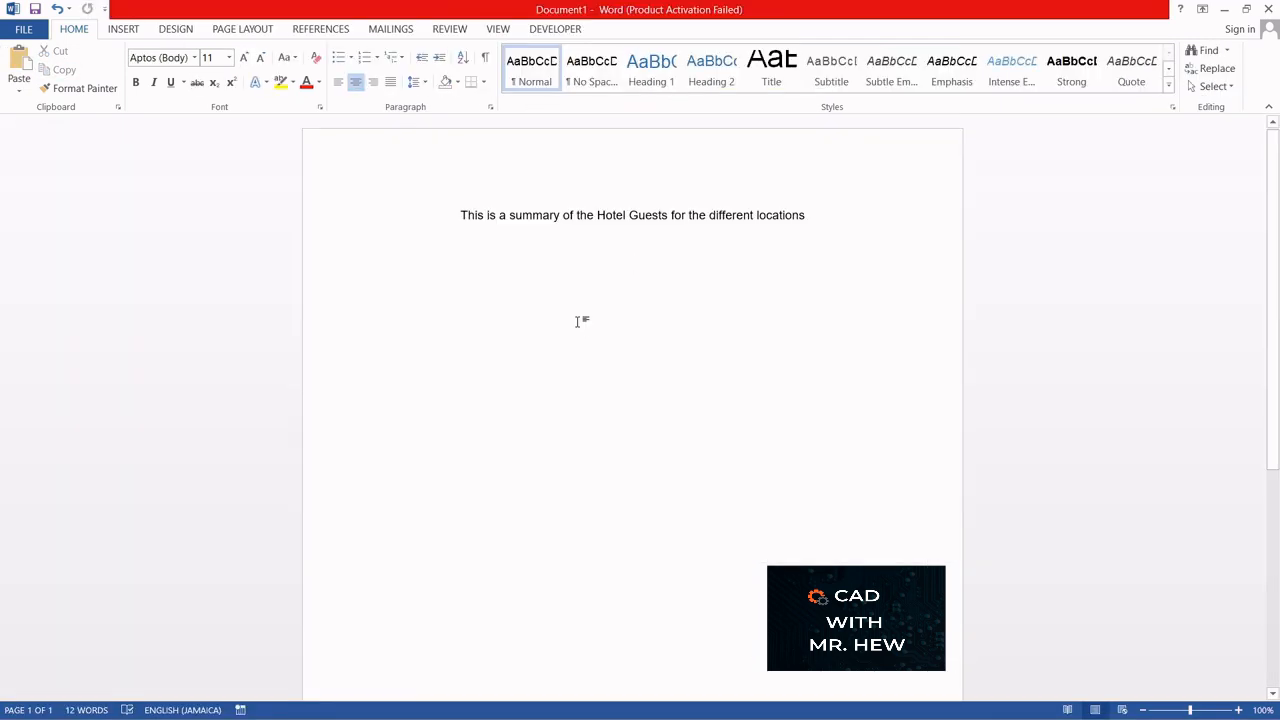
left_click(22, 62)
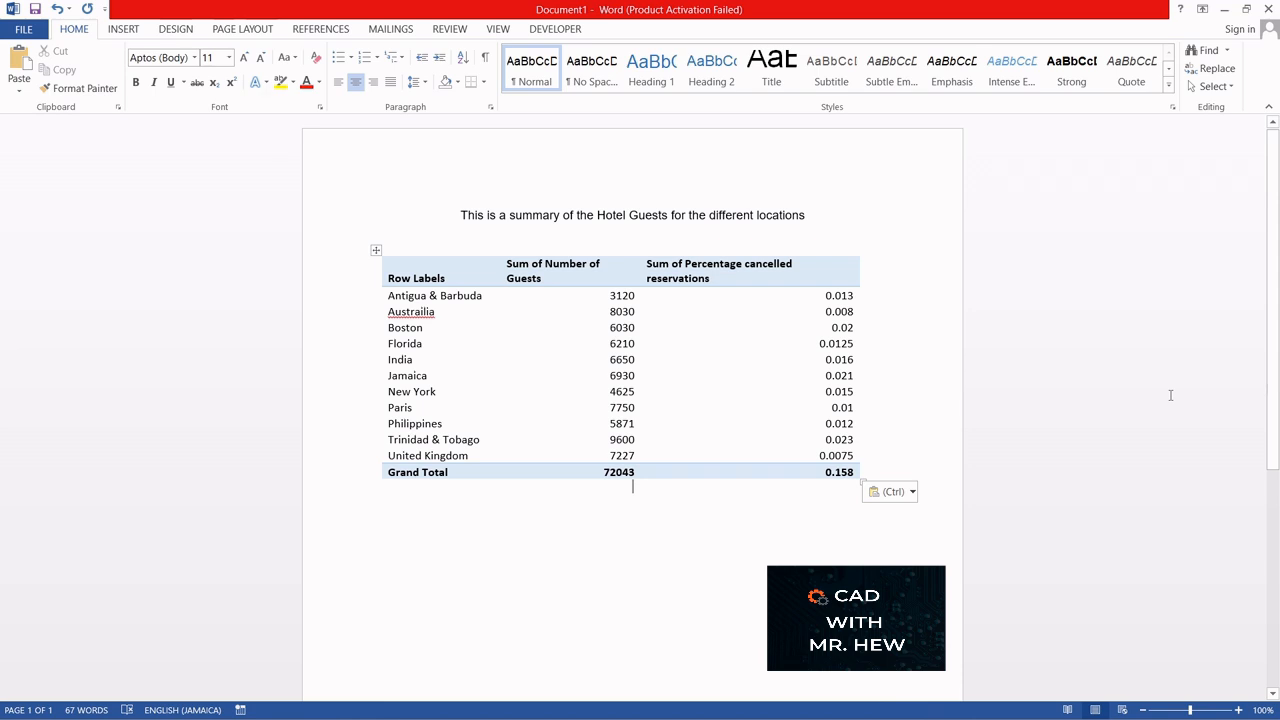
left_click_drag(1169, 394, 996, 303)
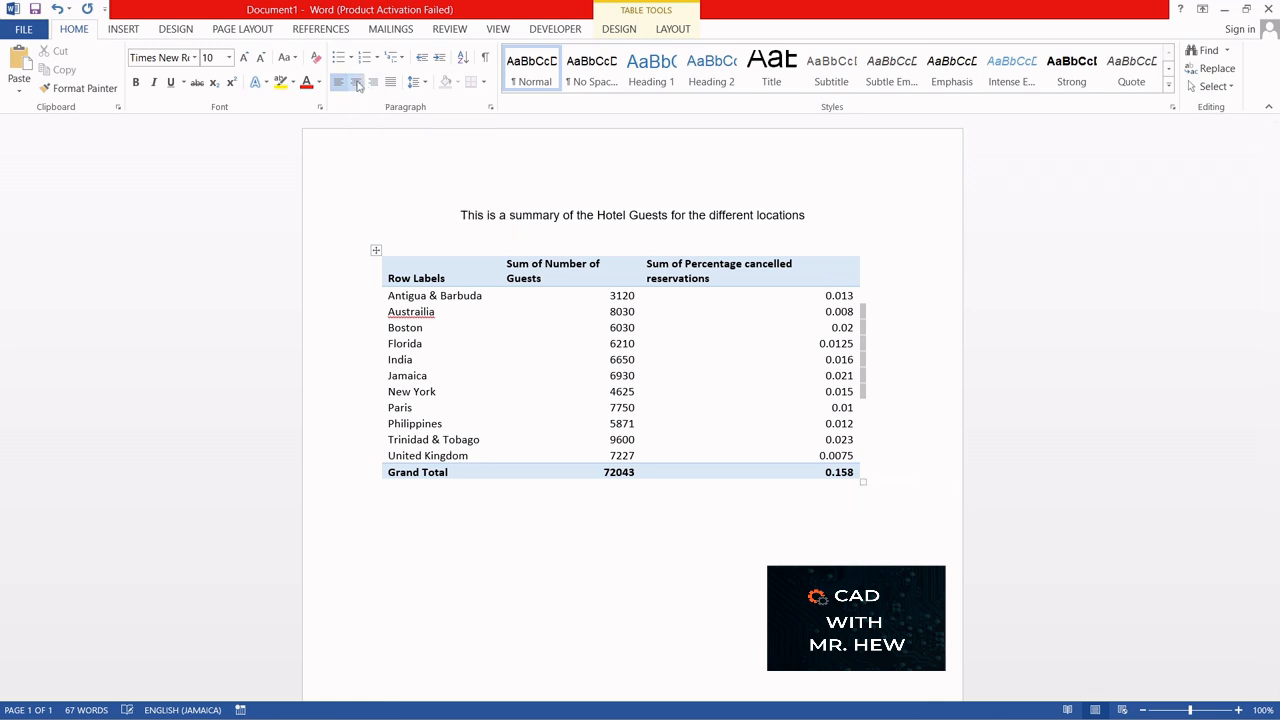
left_click(377, 248)
mouse_move(378, 247)
left_mouse_down()
mouse_move(428, 248)
mouse_move(386, 251)
left_mouse_up()
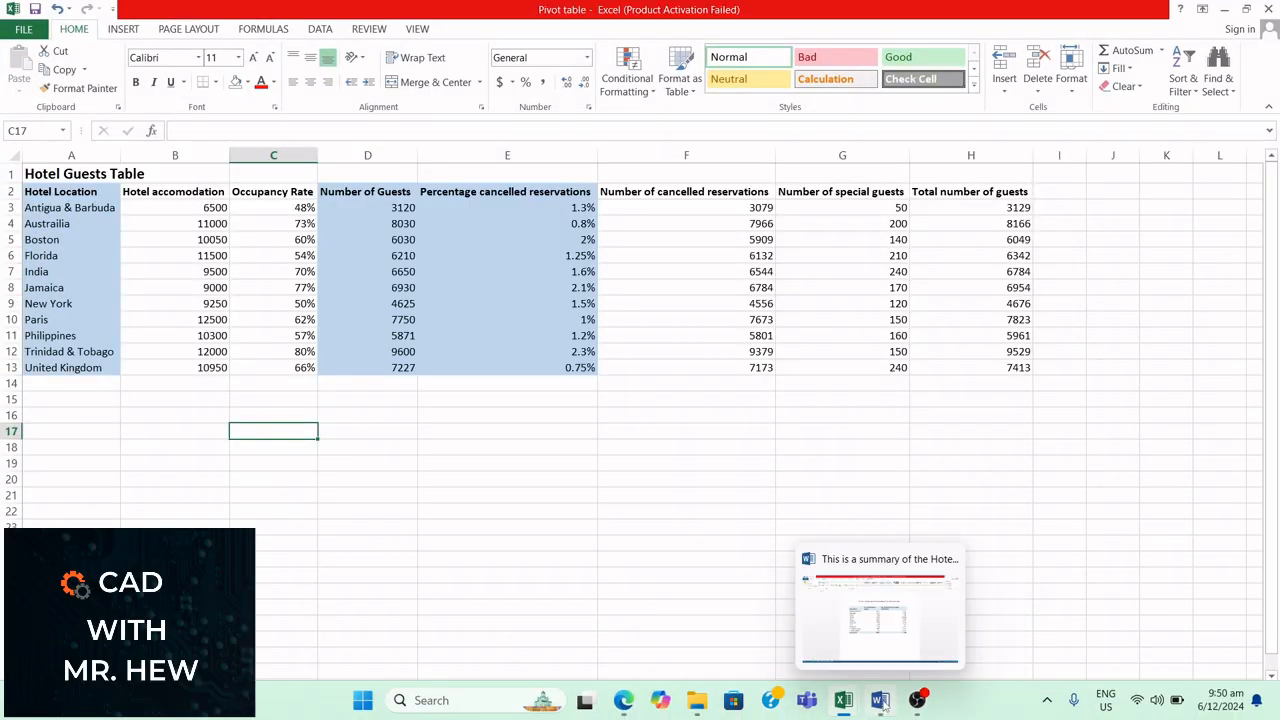
Step: In the Word document, replace the "Row Labels" header of the pasted table with "Hotel Location"
left_click(880, 702)
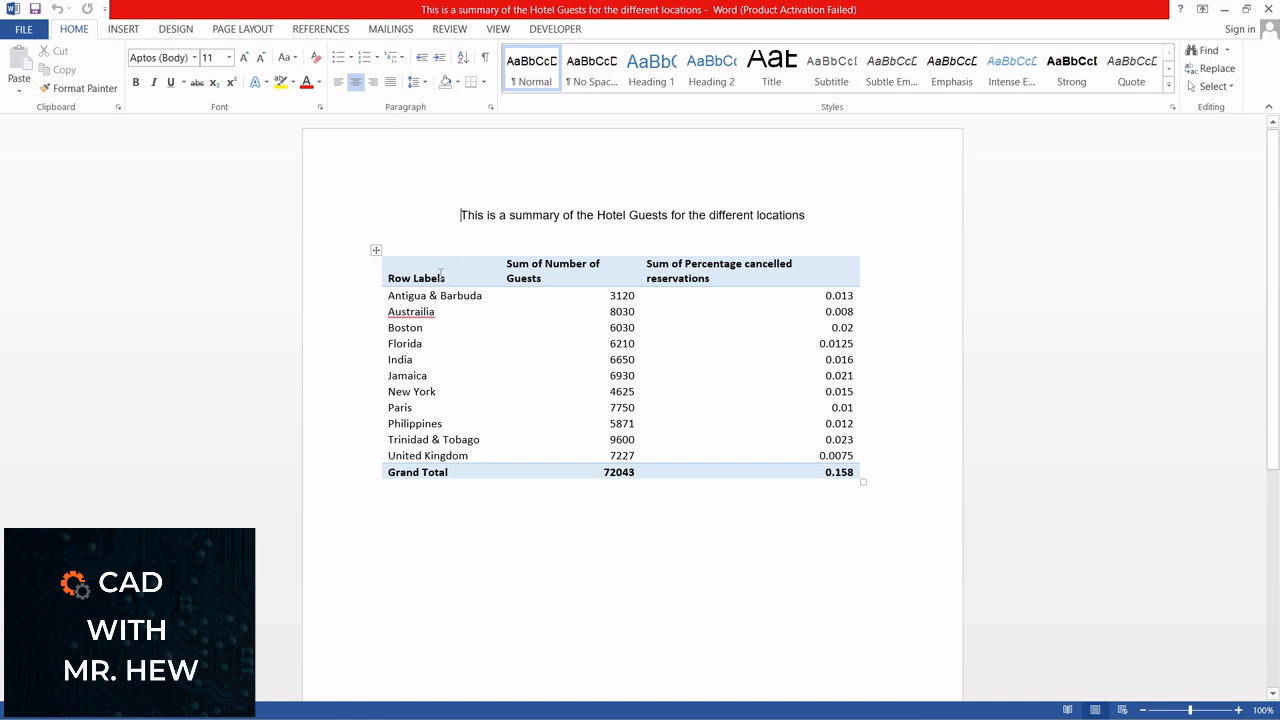
left_click(446, 278)
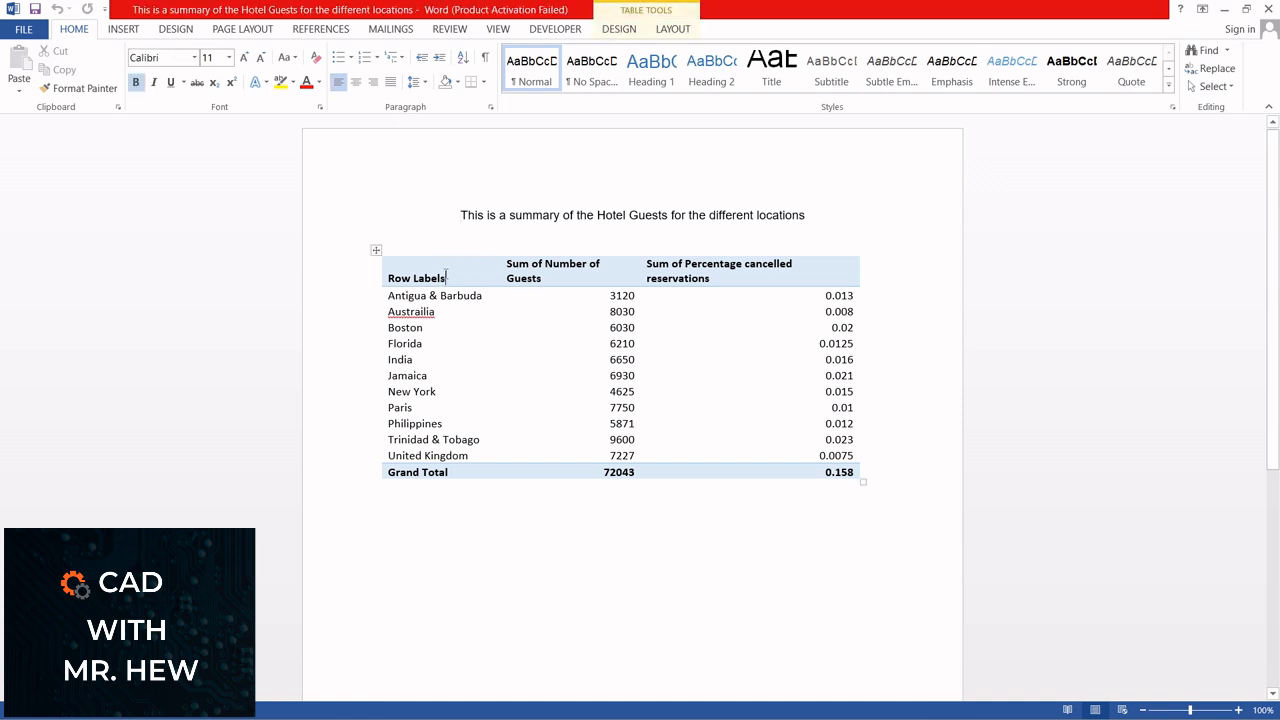
key("BackSpace")
key("BackSpace")
key("BackSpace")
key("BackSpace")
key("BackSpace")
key("BackSpace")
key("BackSpace")
key("BackSpace")
key("BackSpace")
key("BackSpace")
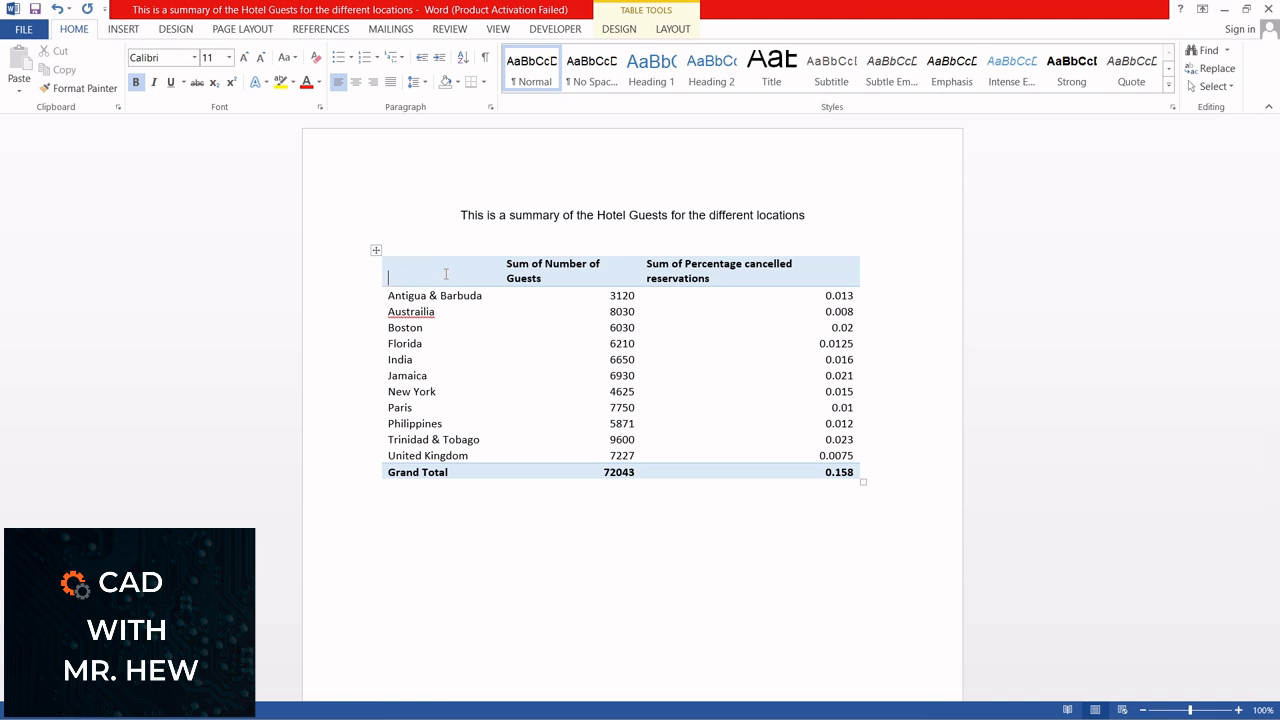
type("Hotel Location")
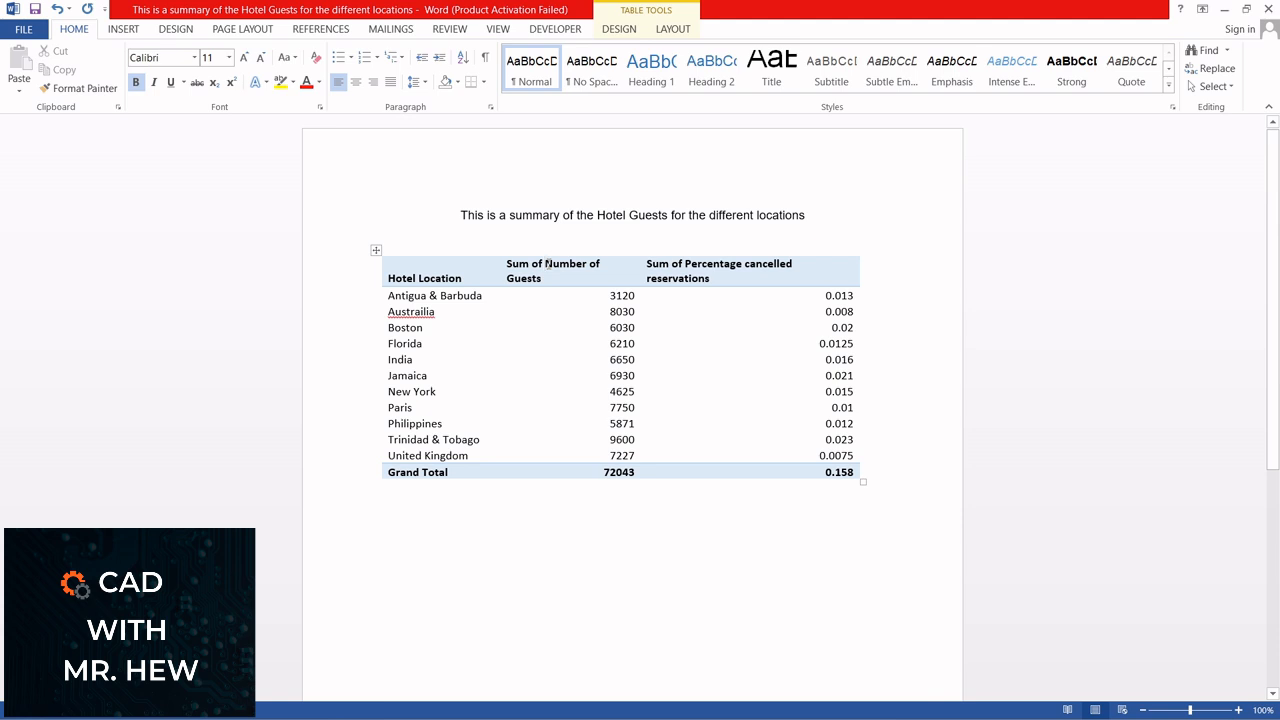
Step: Remove "Sum of" from the other two headers, leaving "Number of Guests" and "Percentage cancelled reservations"
key("BackSpace")
key("BackSpace")
key("BackSpace")
key("BackSpace")
key("BackSpace")
key("BackSpace")
key("BackSpace")
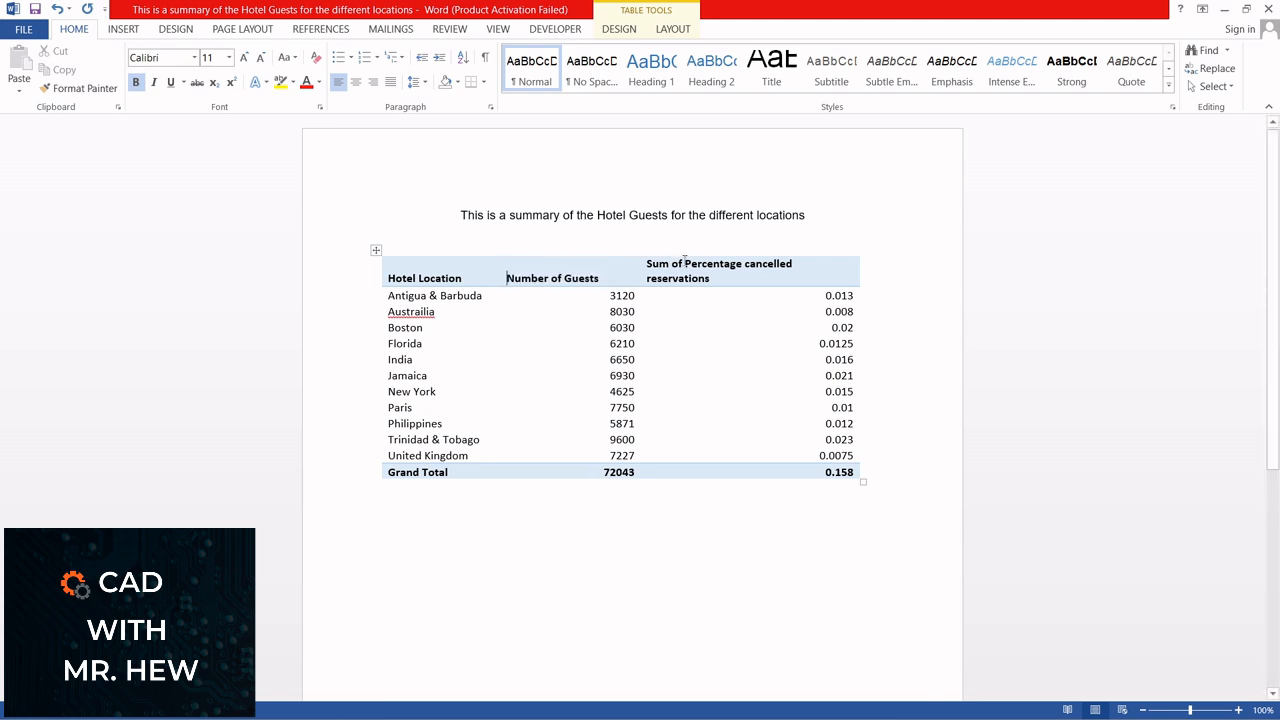
key("BackSpace")
key("BackSpace")
key("BackSpace")
key("BackSpace")
key("BackSpace")
key("BackSpace")
key("BackSpace")
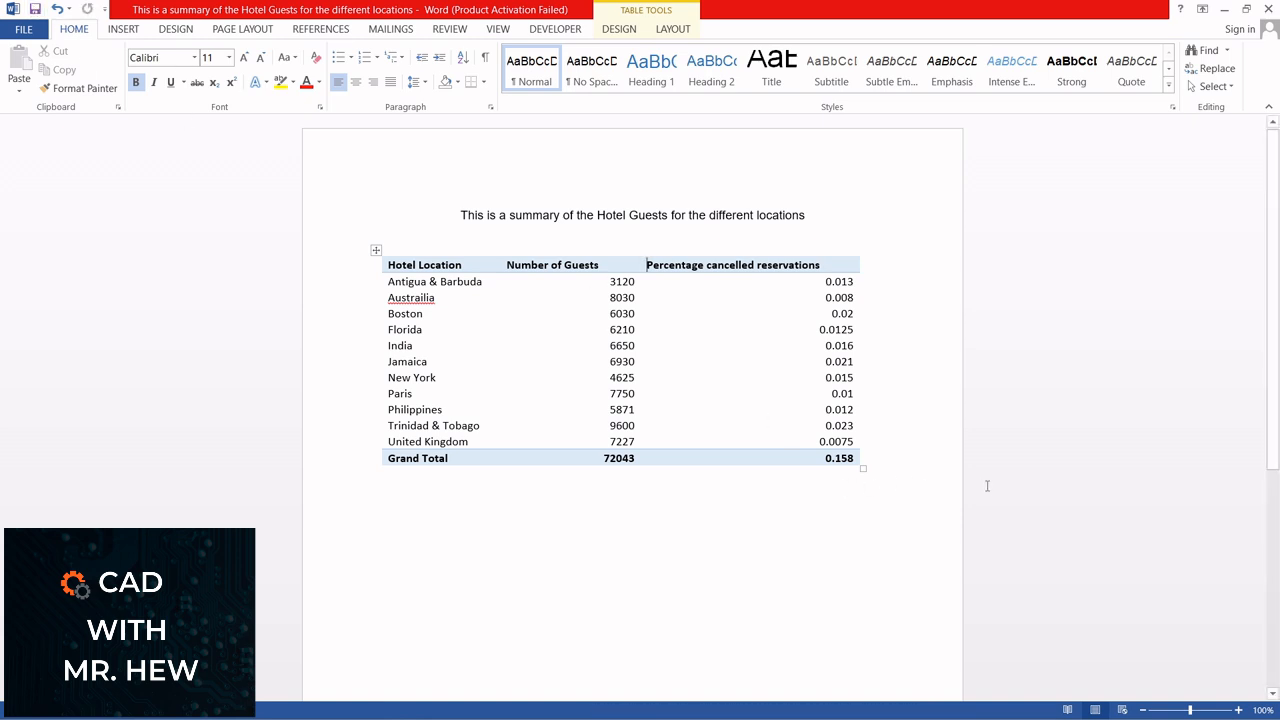
Step: Review the source Hotel Guests Table and the PivotTable in the Excel workbook "Pivot table", and return to the summary table in Word
mouse_move(990, 712)
mouse_move(845, 717)
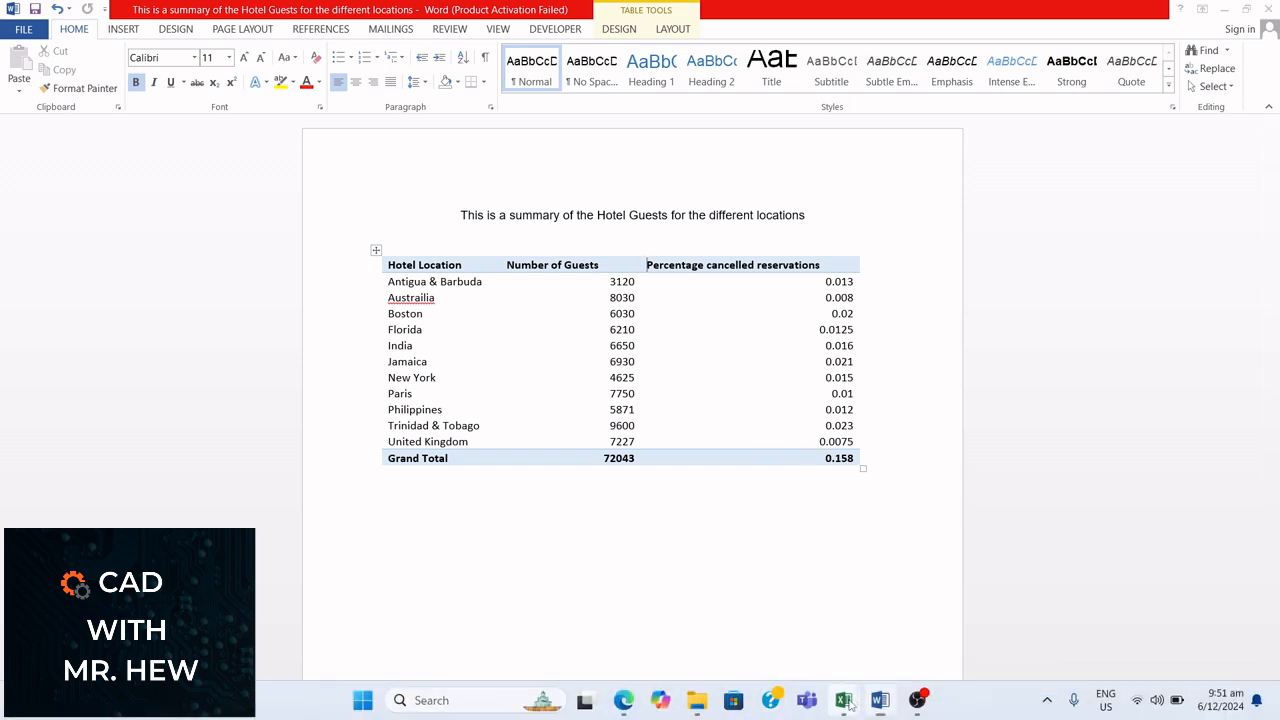
left_click(906, 612)
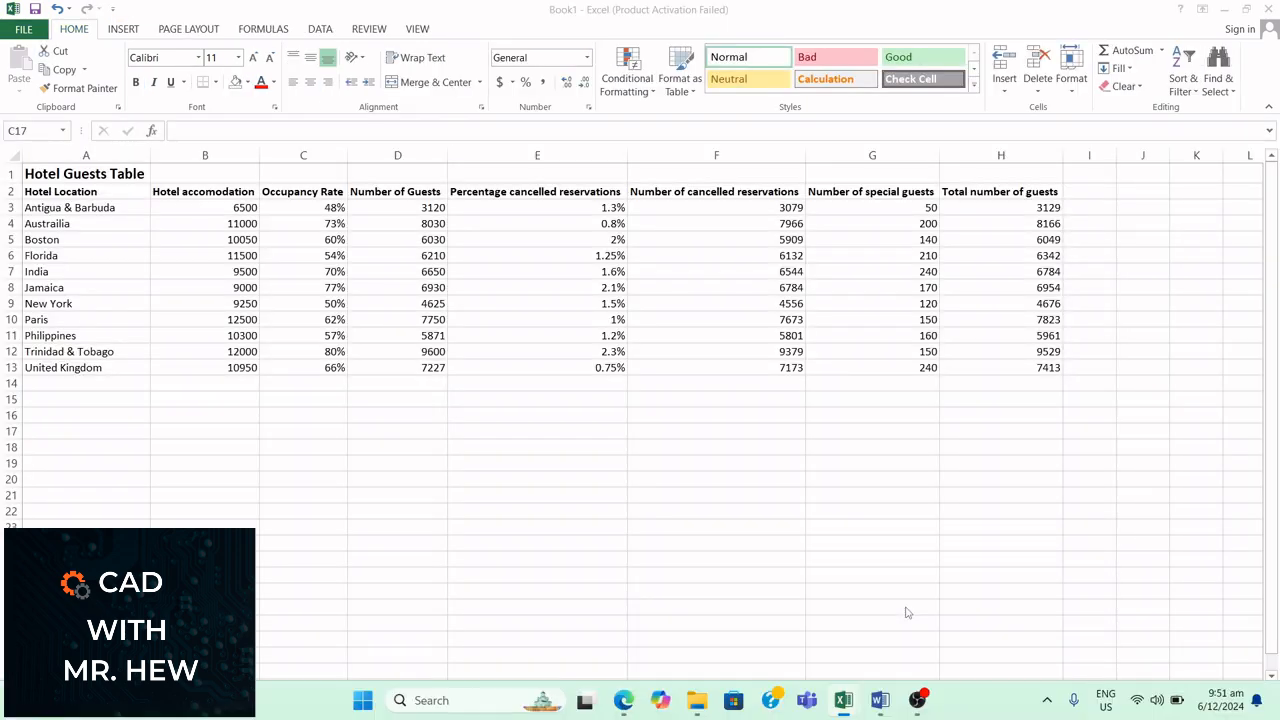
mouse_move(842, 716)
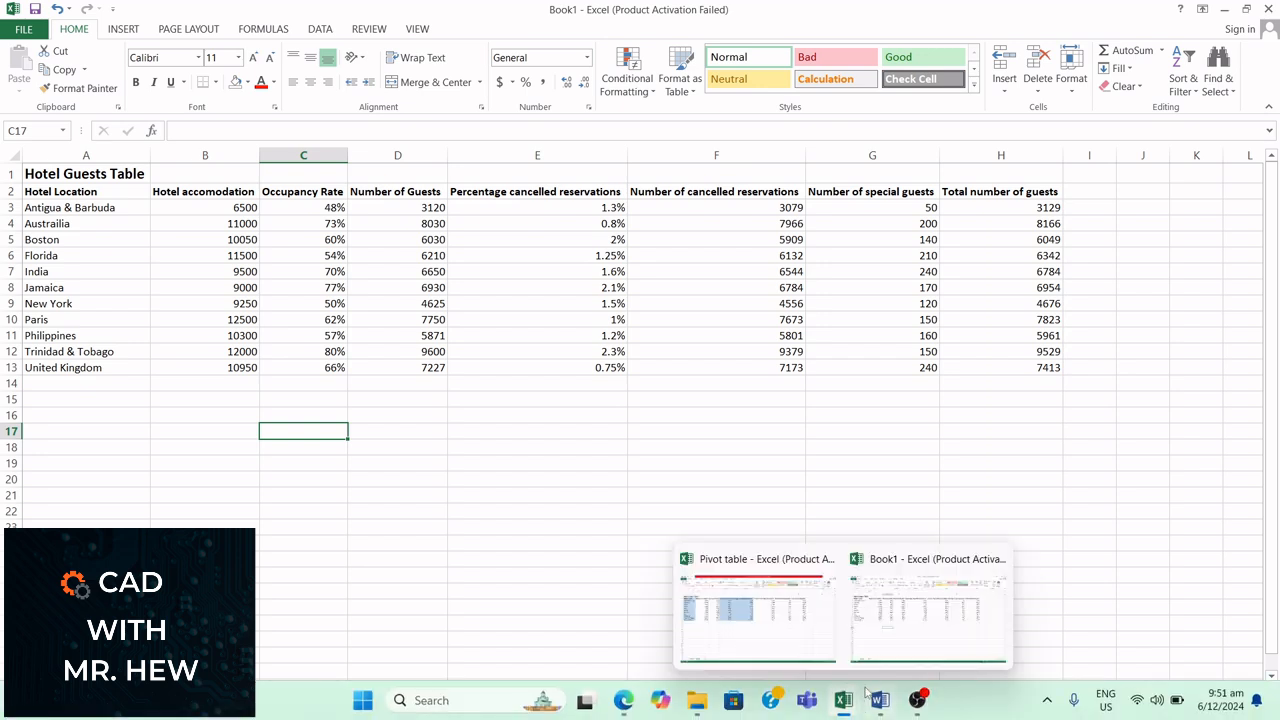
left_click(797, 645)
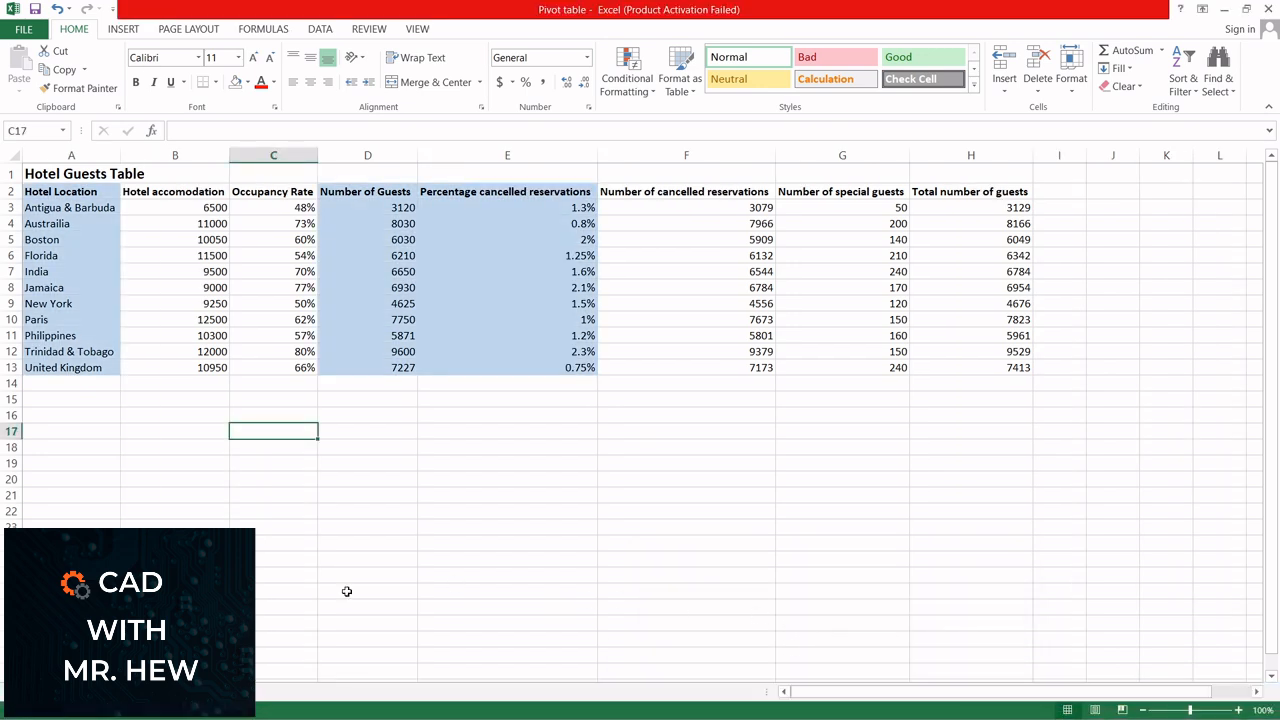
left_click(76, 692)
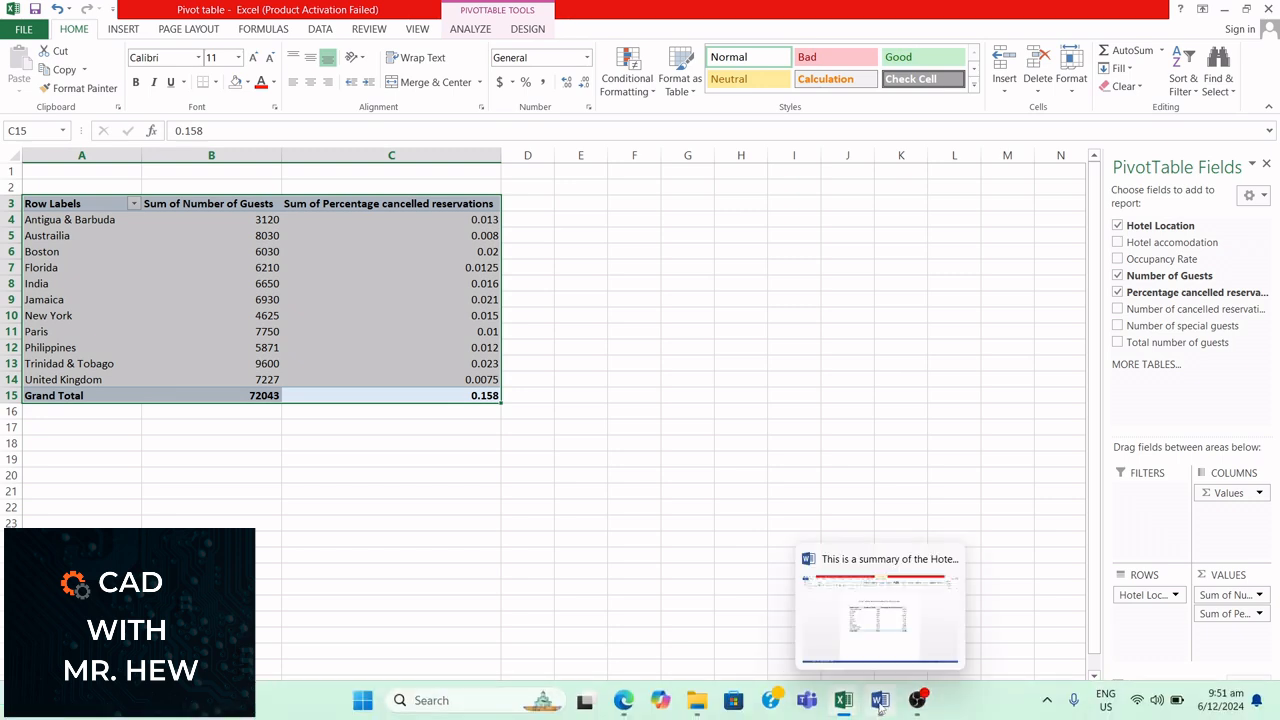
left_click(878, 702)
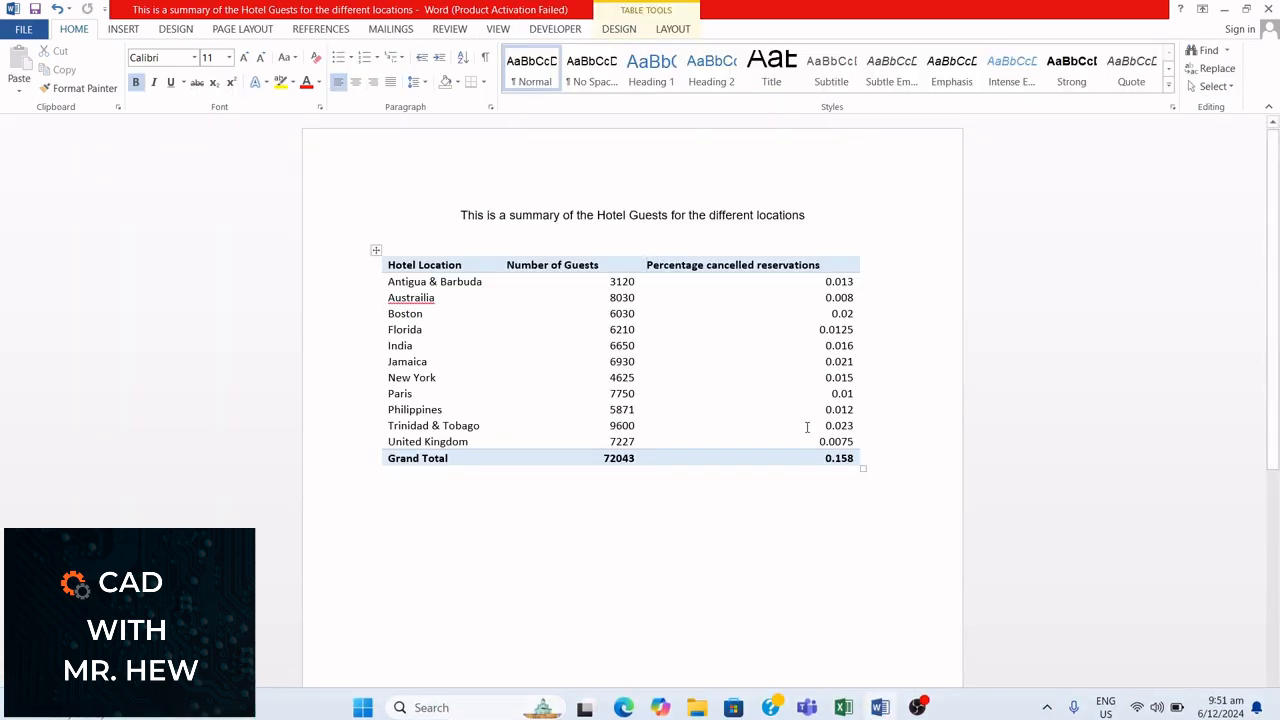